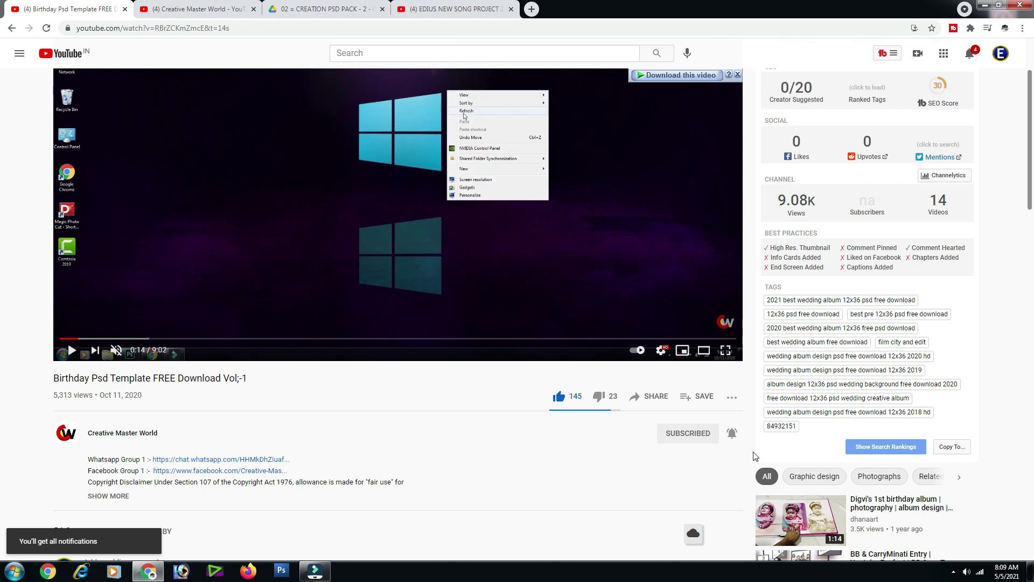
Open the Creative Master World channel and browse its uploaded videos.
left_click(139, 435)
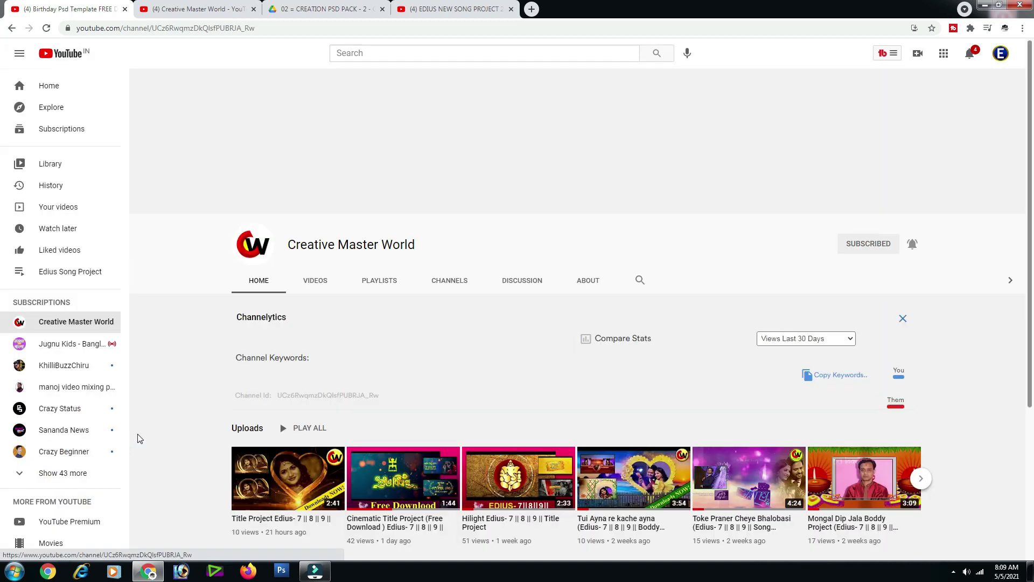
scroll(430, 411, "down", 4)
scroll(199, 295, "up", 2)
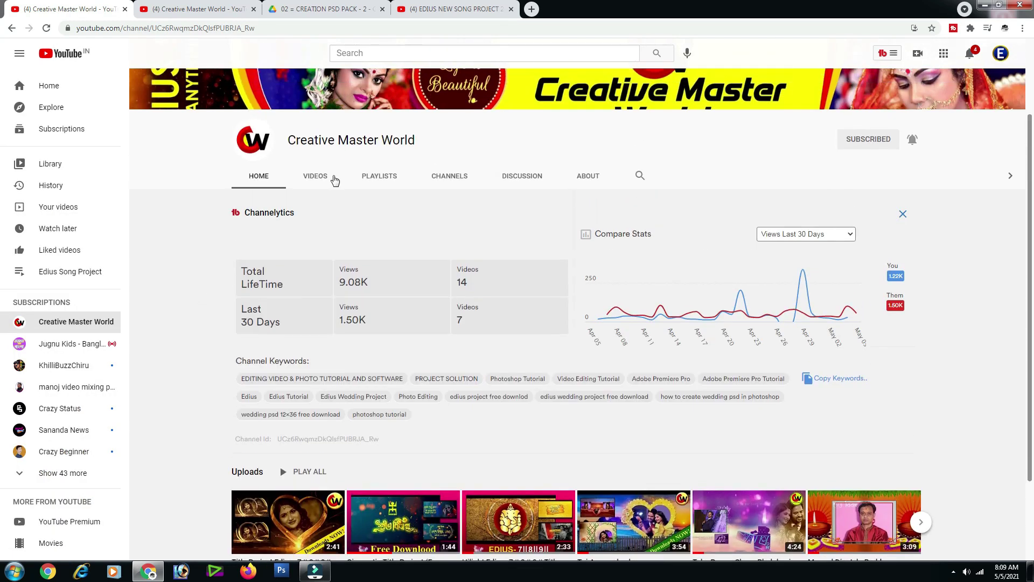
left_click(318, 177)
scroll(567, 335, "down", 4)
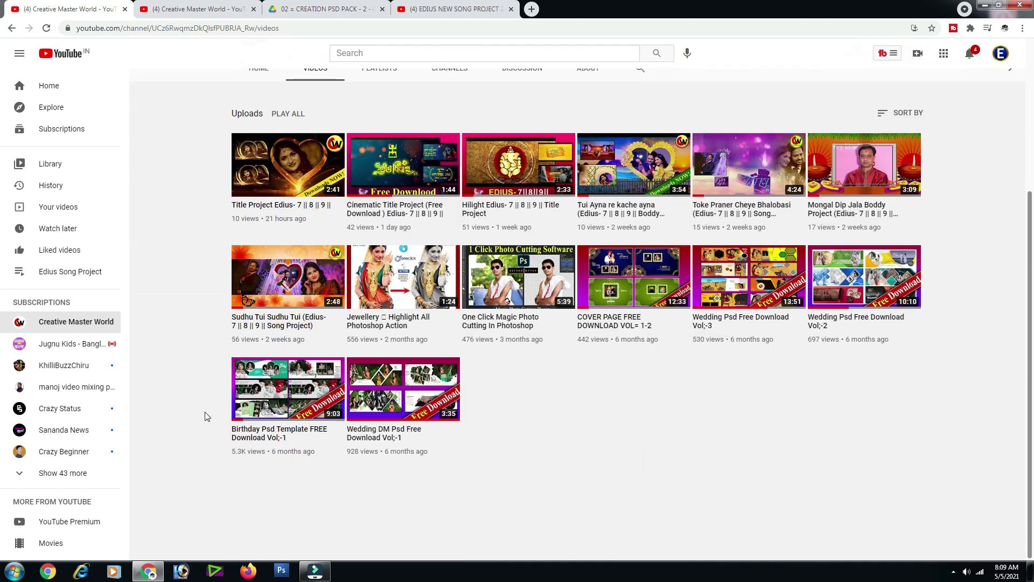
Open the "Birthday Psd Template FREE Download Vol;-1" video, pause it and expand its description to read the download links.
left_click(295, 396)
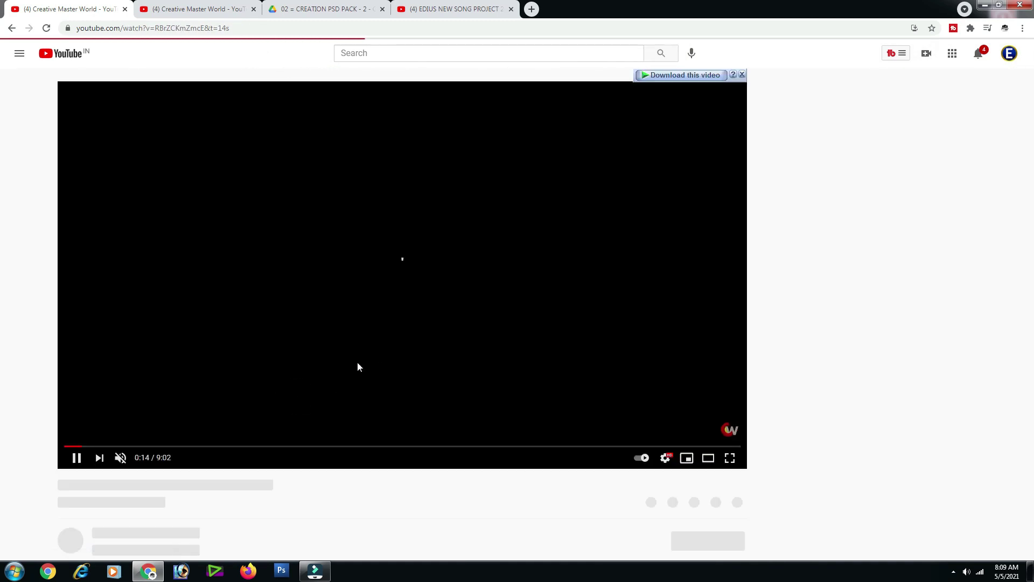
left_click(76, 457)
scroll(355, 388, "down", 4)
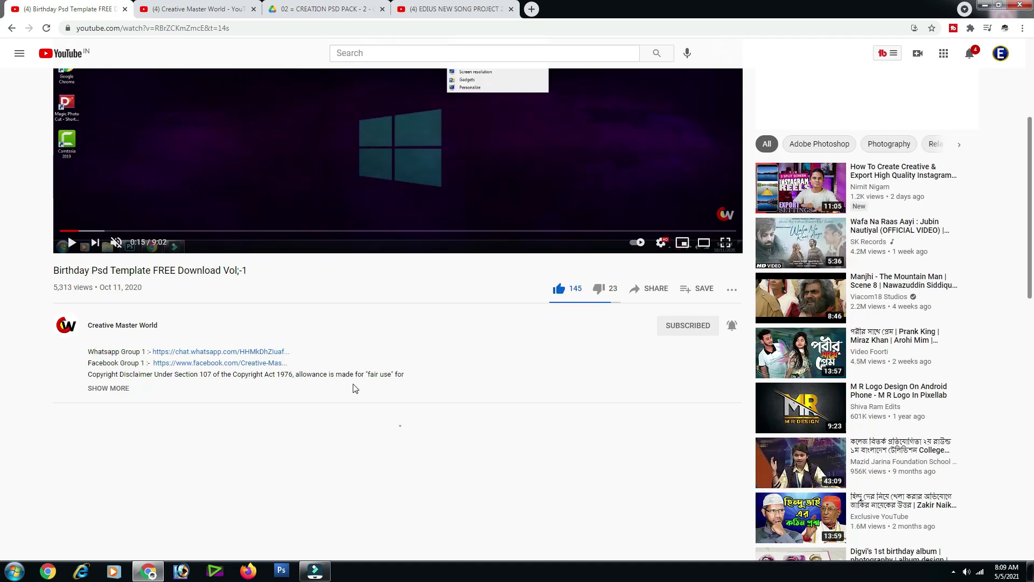
left_click(106, 388)
scroll(339, 377, "down", 2)
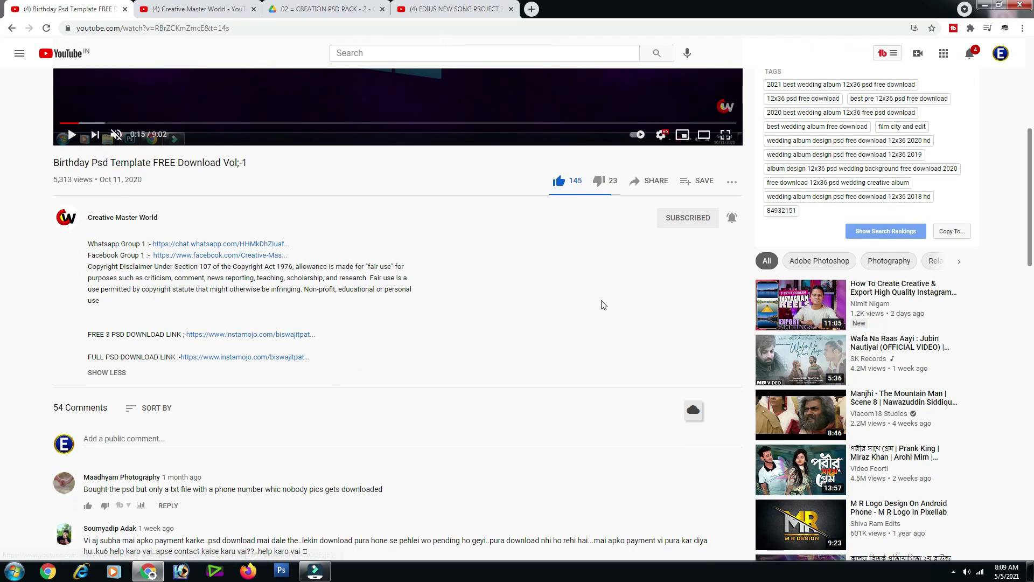
scroll(602, 307, "up", 3)
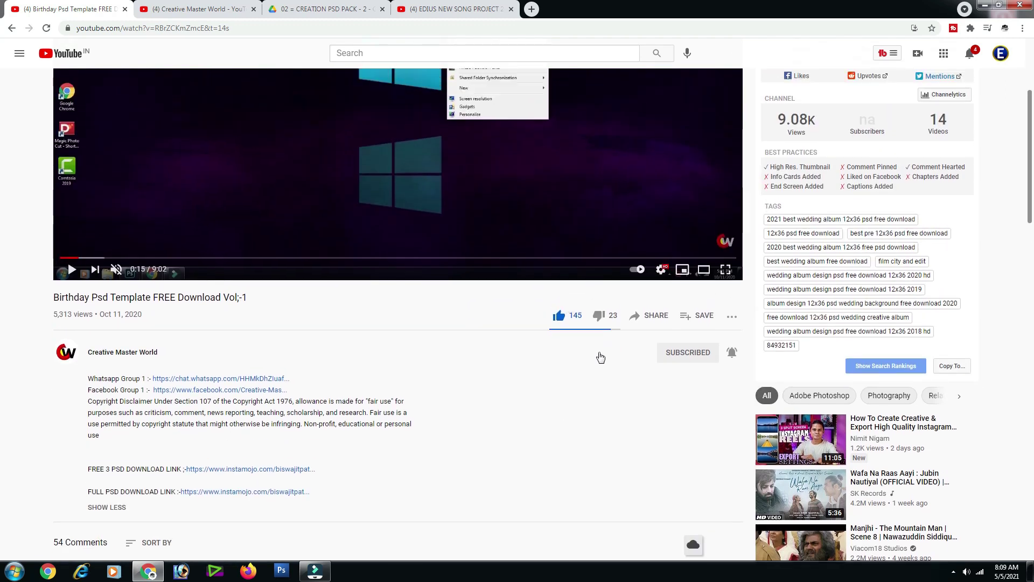
scroll(600, 357, "up", 2)
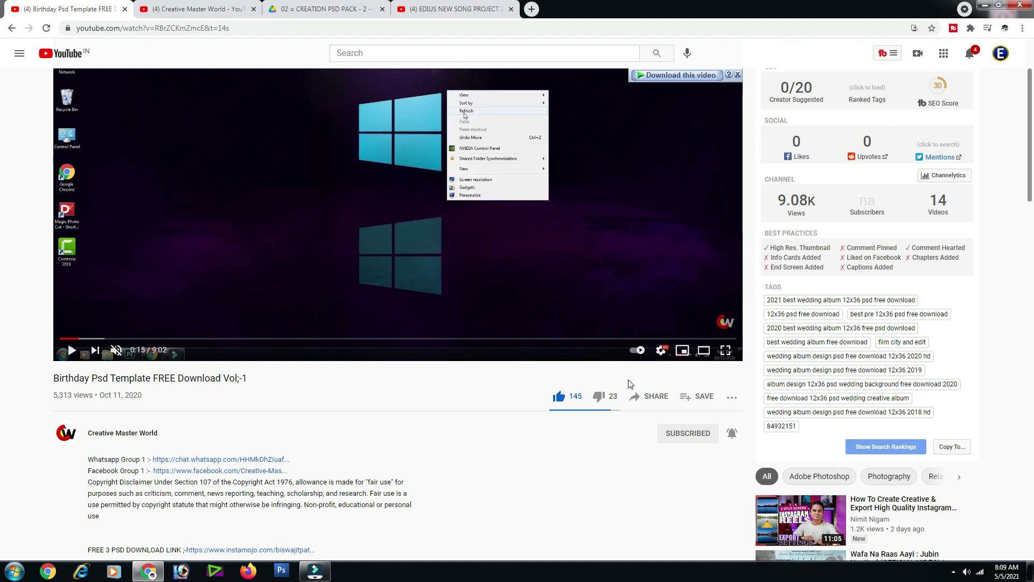
scroll(643, 379, "down", 2)
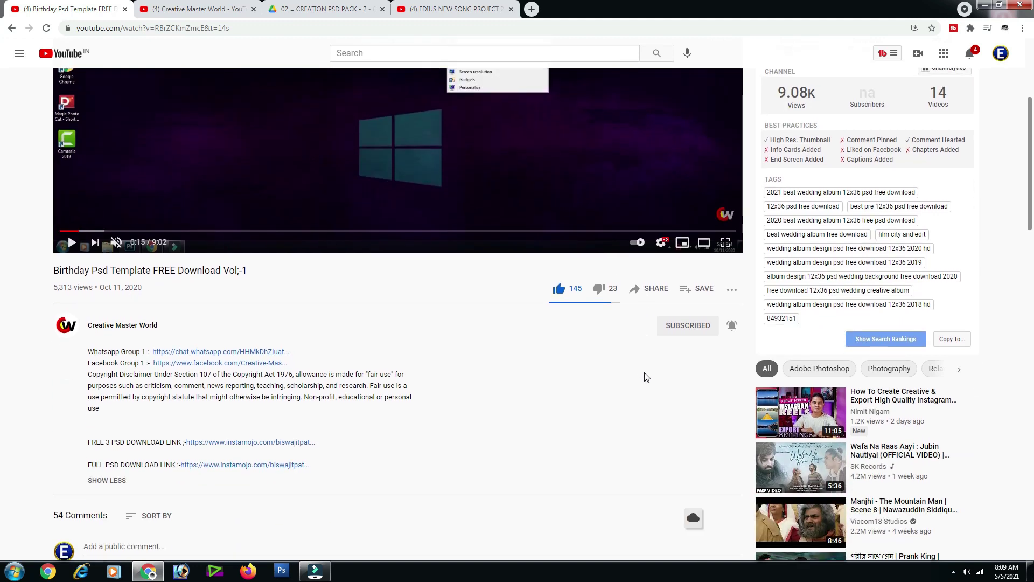
scroll(646, 377, "up", 4)
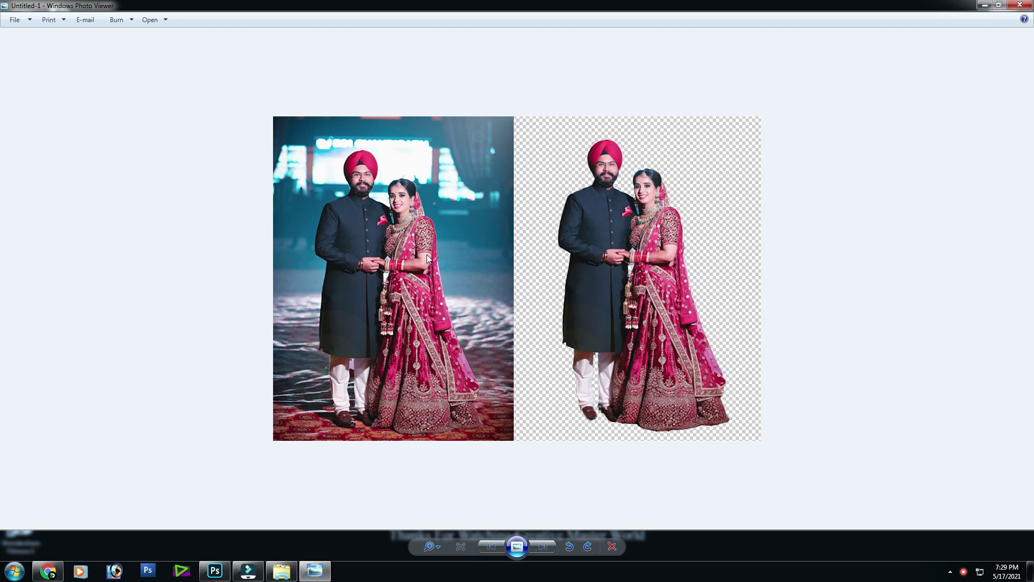
Close the Untitled-1 picture preview and refresh the desktop.
left_click(1021, 7)
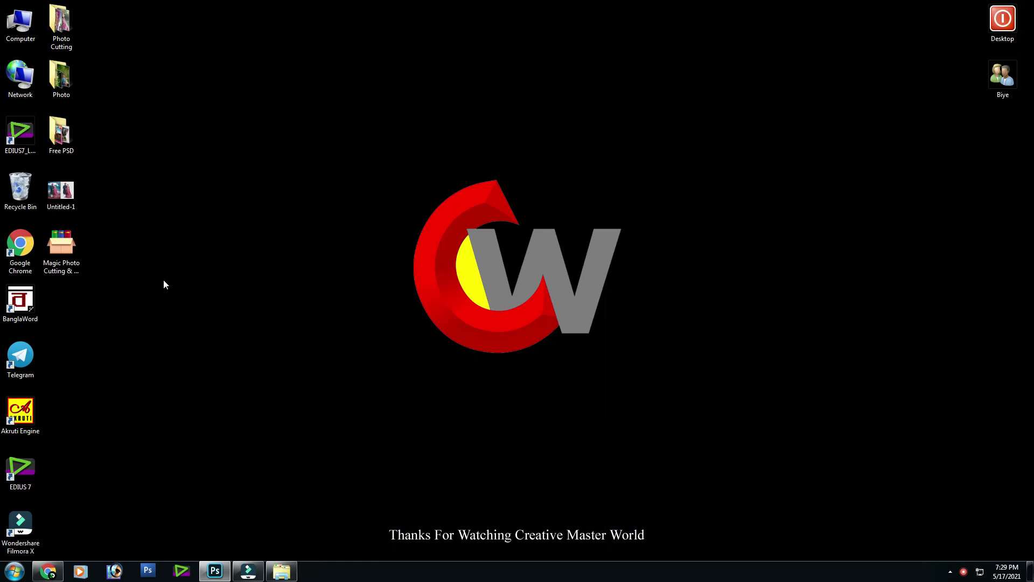
right_click(161, 281)
left_click(185, 314)
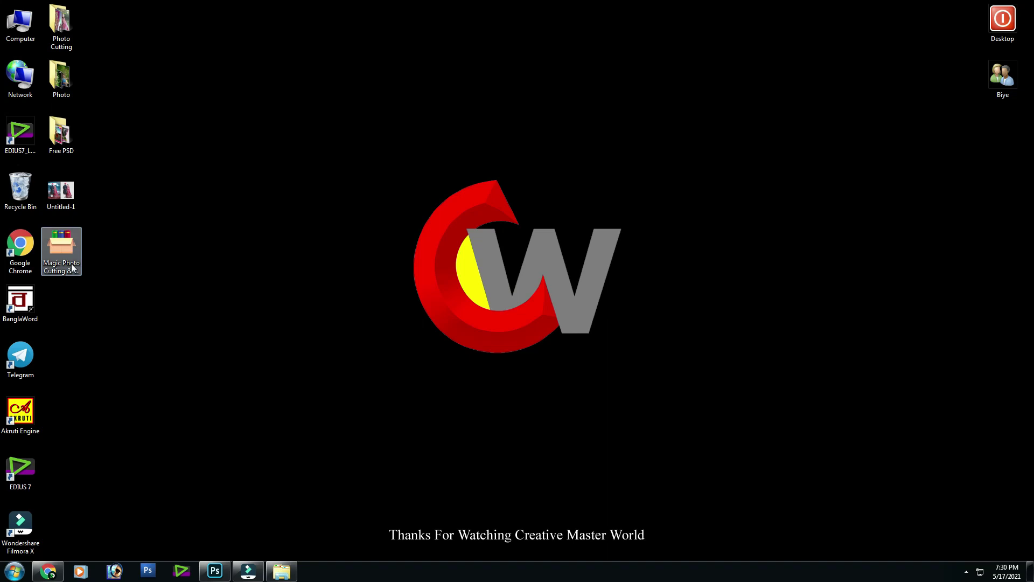
Examine the PSD album templates in the Free PSD folder on the desktop, and close the folder.
double_click(60, 134)
right_click(602, 245)
left_click(603, 246)
left_click(754, 250)
double_click(555, 113)
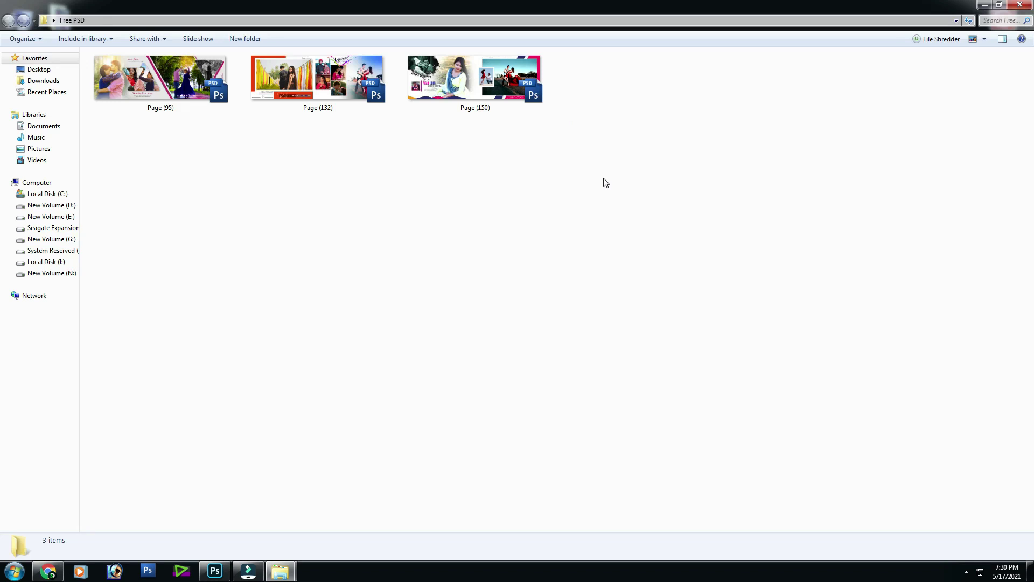
left_click(1024, 10)
right_click(277, 261)
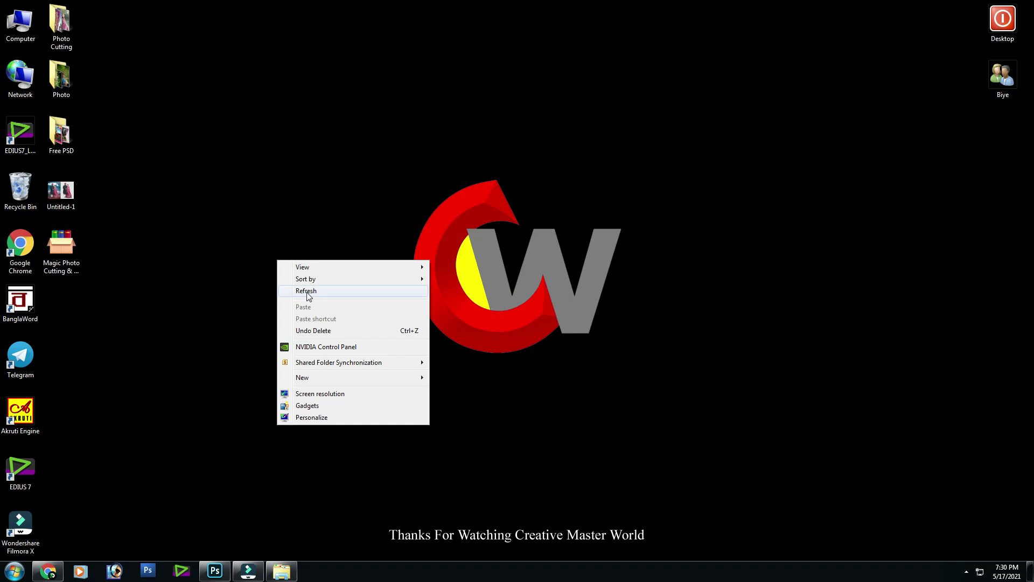
left_click(306, 291)
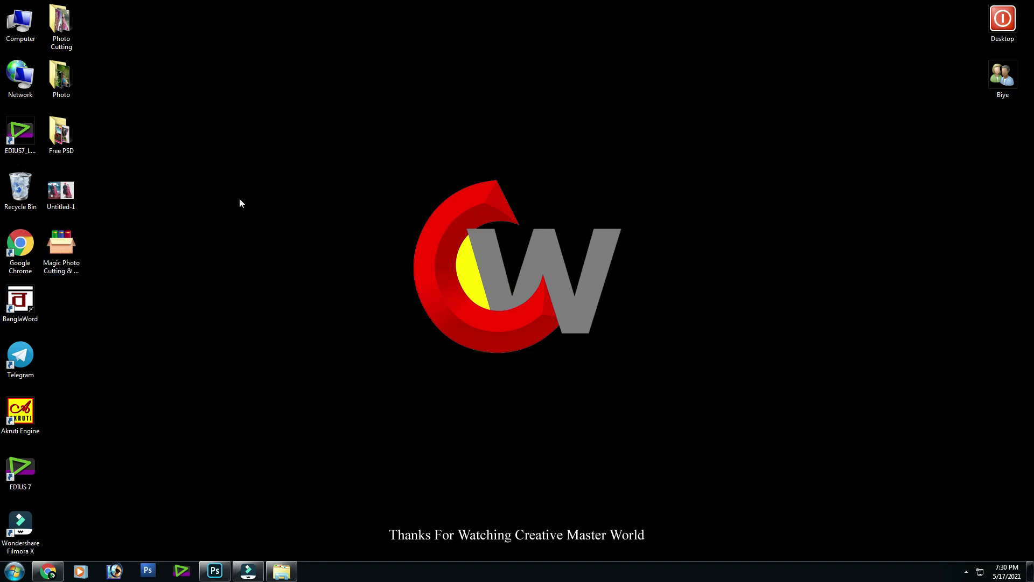
right_click(208, 187)
left_click(253, 216)
Extract the Magic Photo Cutting & Album Design Plugin package onto the desktop and open the extracted Magic Photo Cutting Plugin folder.
left_click(79, 250)
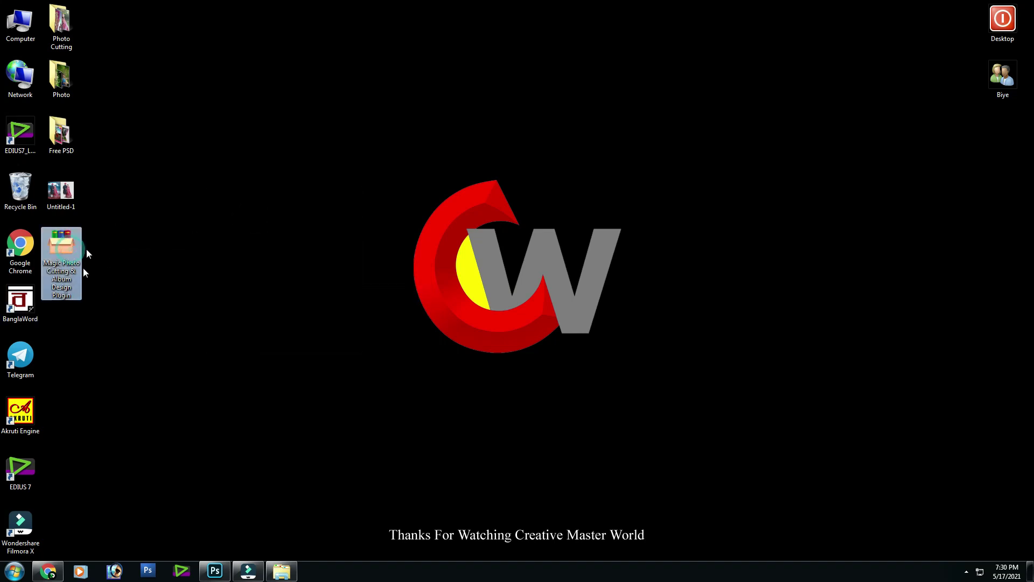
right_click(63, 244)
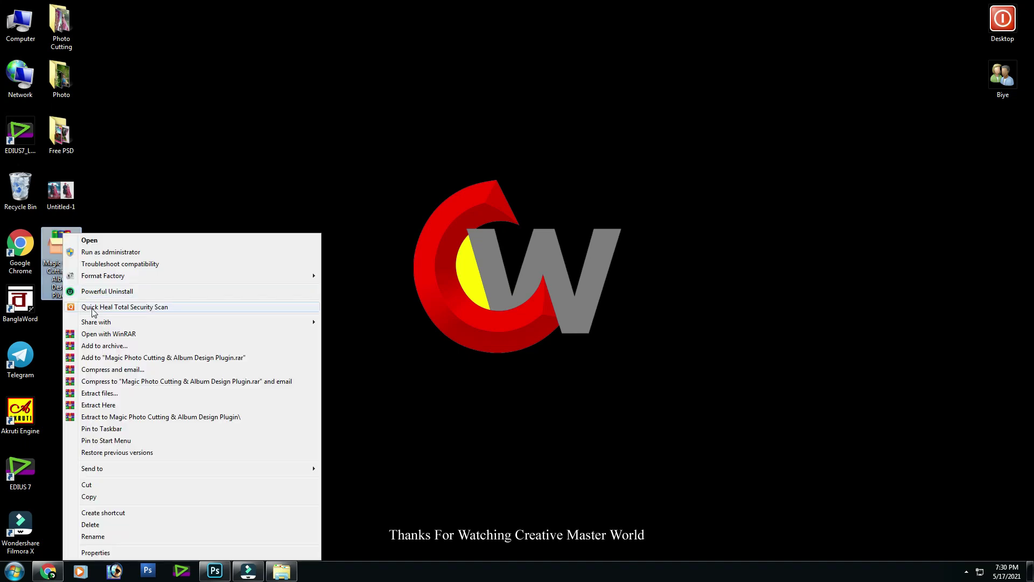
left_click(94, 405)
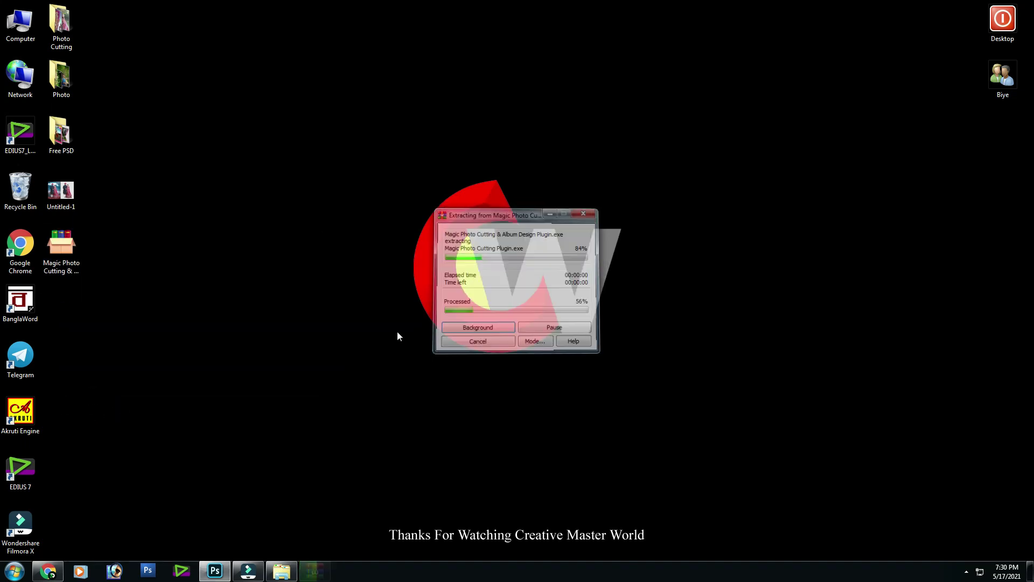
double_click(62, 307)
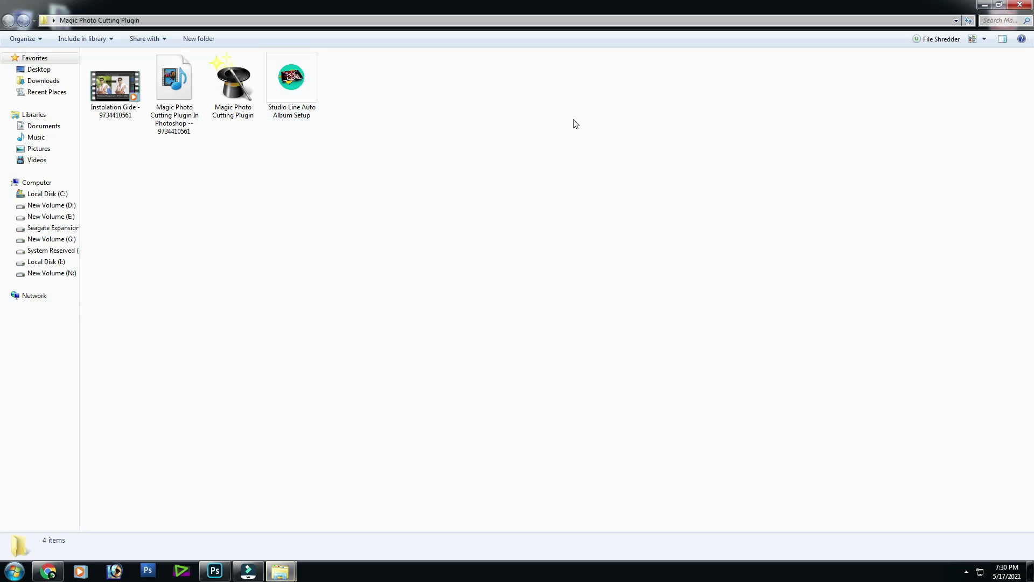
left_click_drag(244, 160, 125, 81)
left_click(355, 188)
left_click_drag(190, 180, 111, 102)
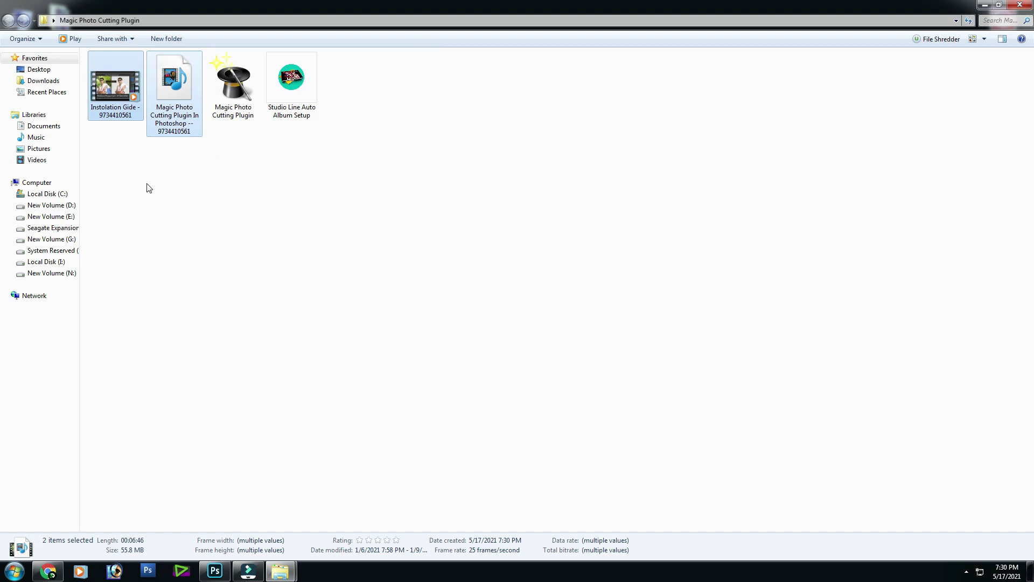
left_click(173, 92)
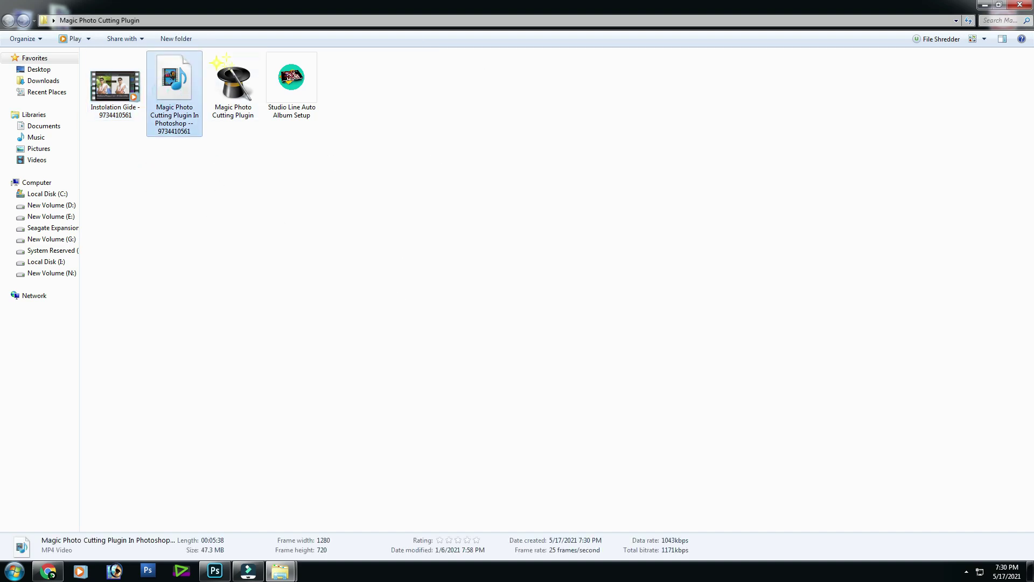
left_click_drag(496, 163, 207, 52)
left_click(267, 176)
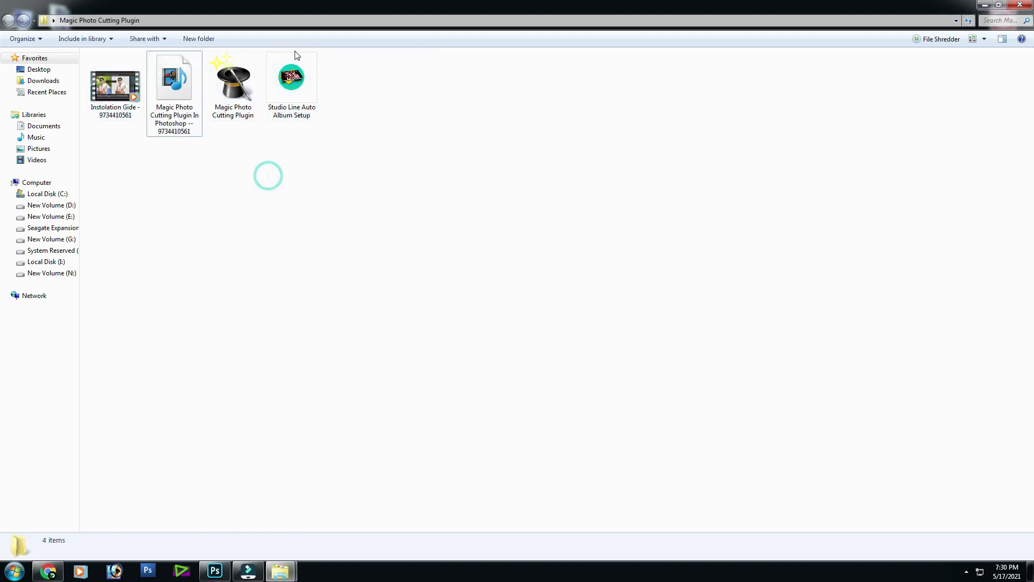
Run the Magic Photo Cutting Plugin installer and complete its setup wizard with the default options.
double_click(229, 106)
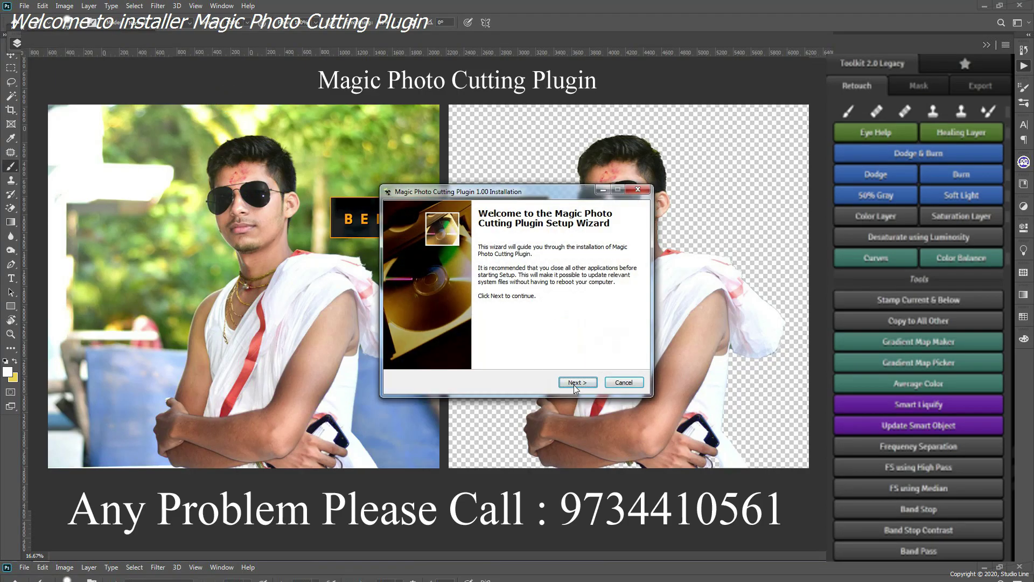
left_click(574, 383)
left_click(574, 383)
left_click(575, 382)
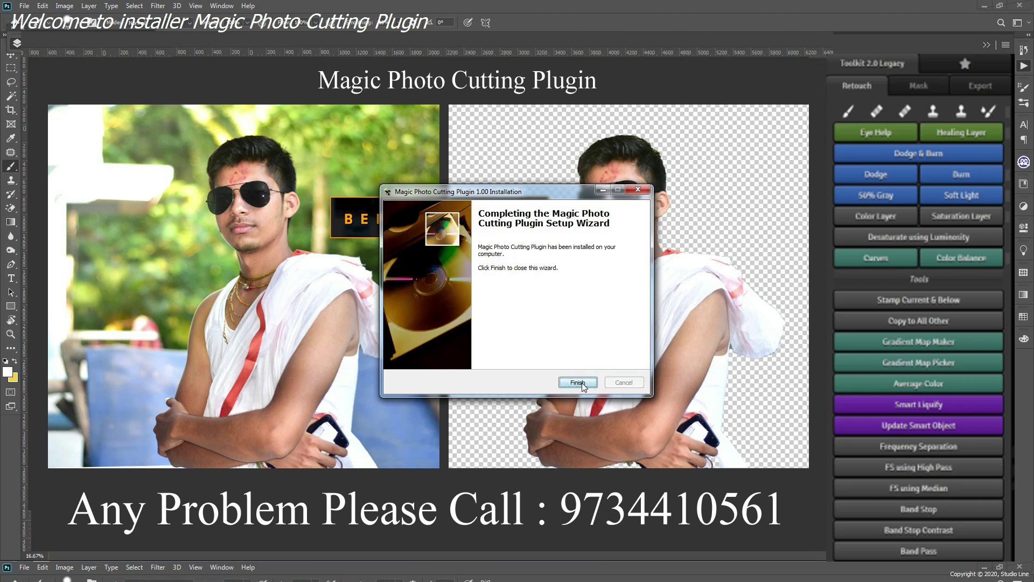
left_click(577, 382)
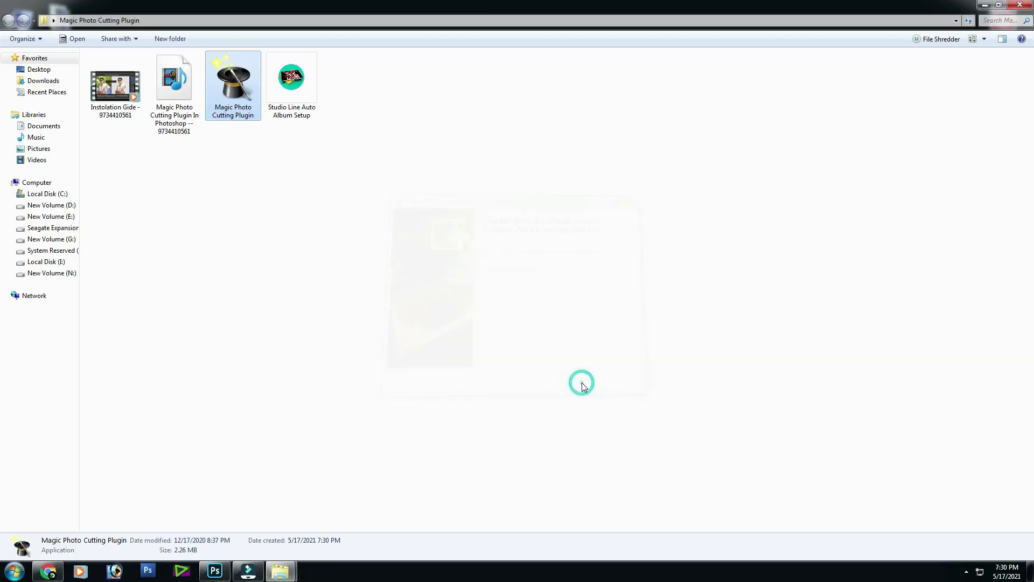
Install Auto Album Design from Studio Line Auto Album Setup, keeping the Adobe Photoshop 2020 Presets\Scripts destination folder.
double_click(279, 89)
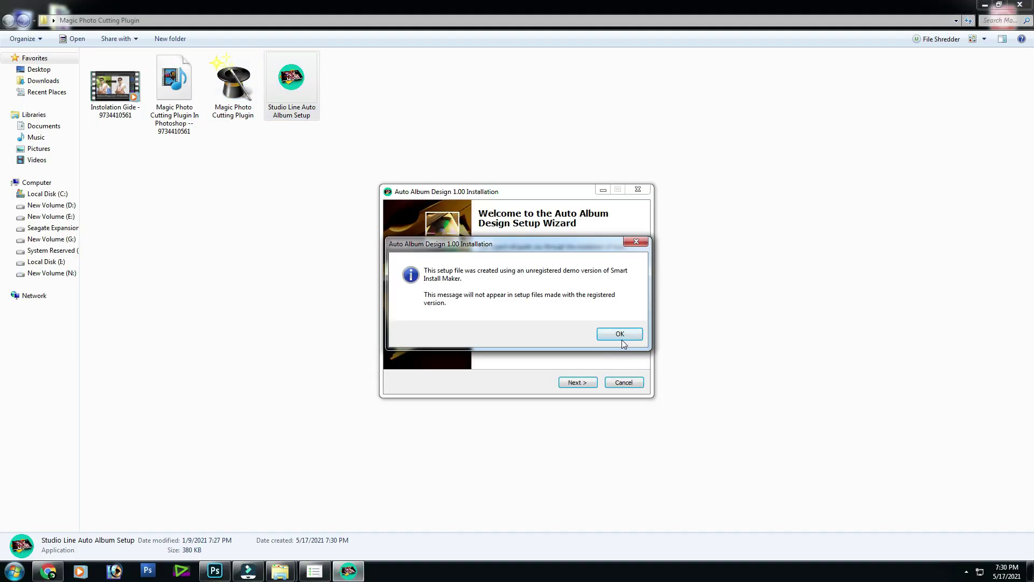
left_click(621, 337)
left_click(593, 383)
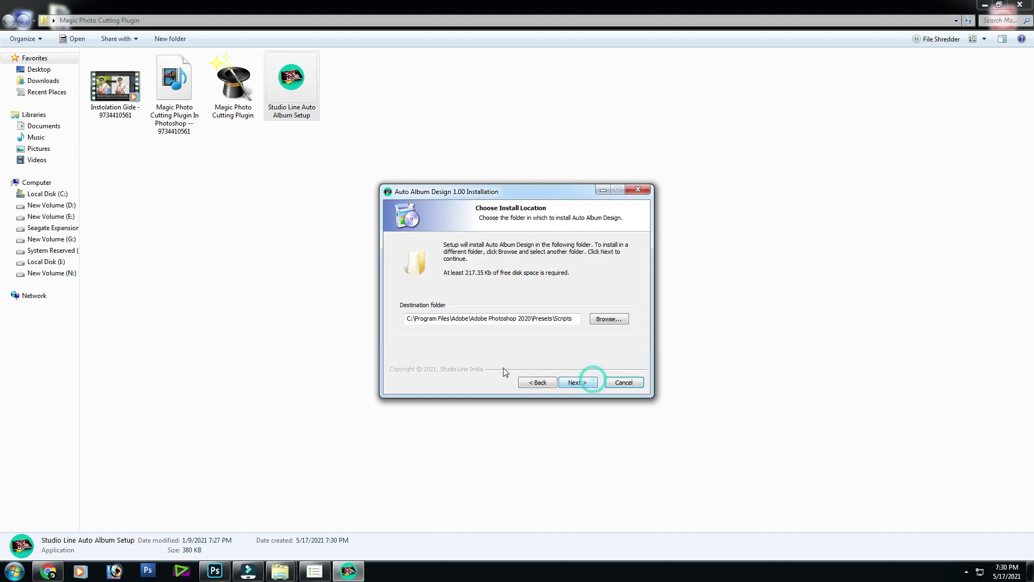
left_click(578, 383)
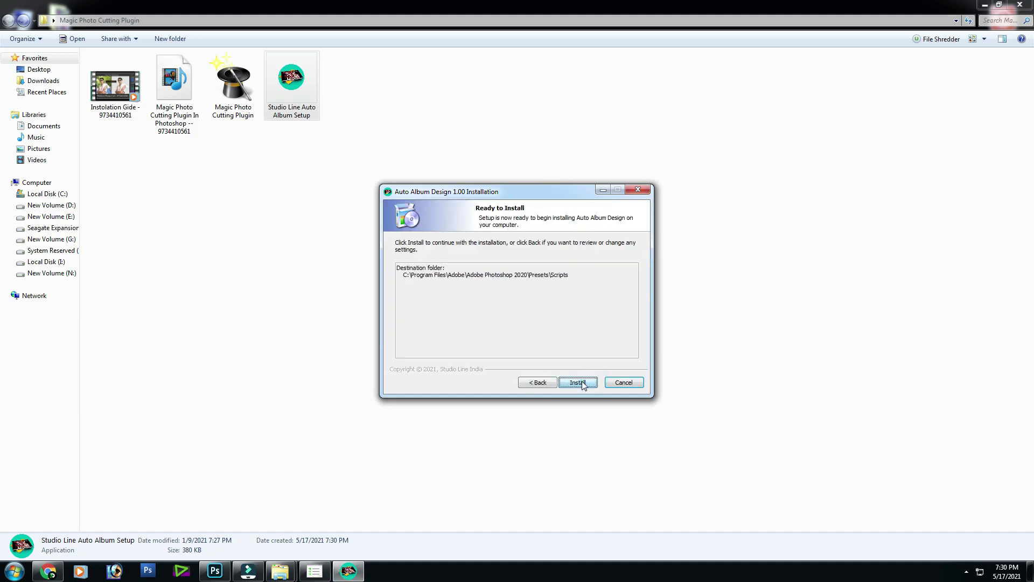
left_click(581, 382)
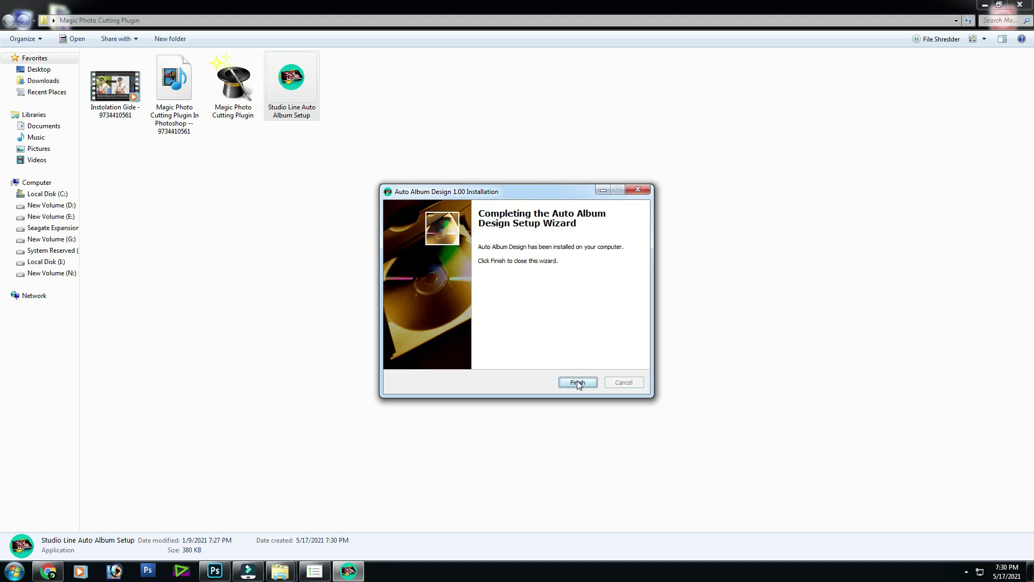
left_click(578, 383)
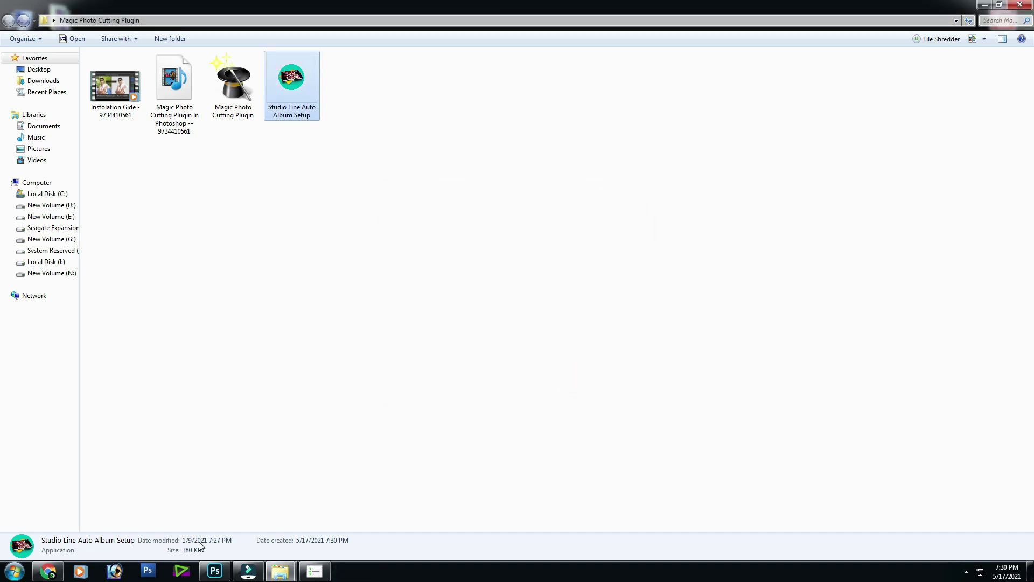
Switch to Photoshop, show the Actions and load the Magic Cutting Plugin action set.
left_click(222, 569)
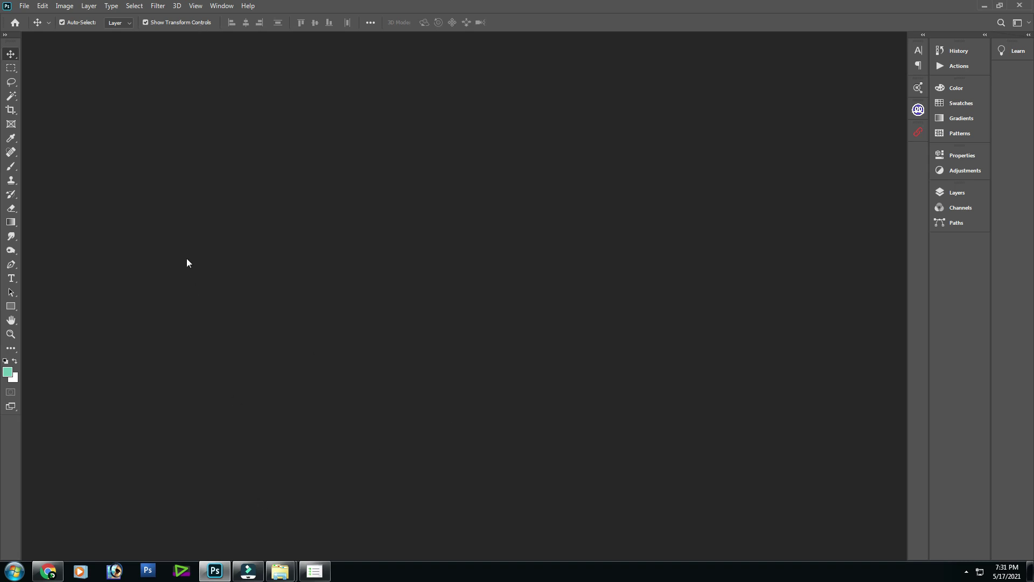
left_click(217, 6)
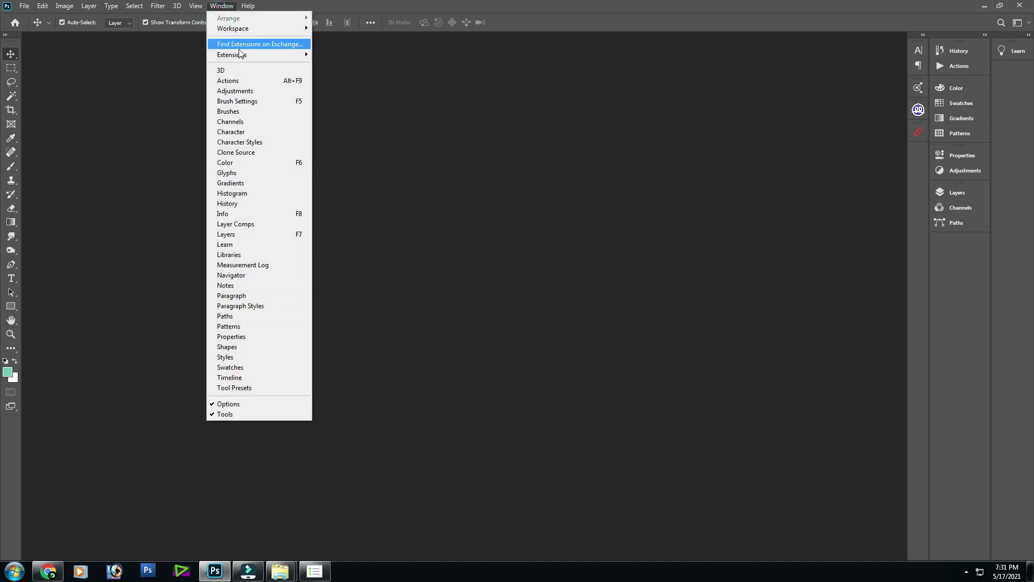
left_click(241, 80)
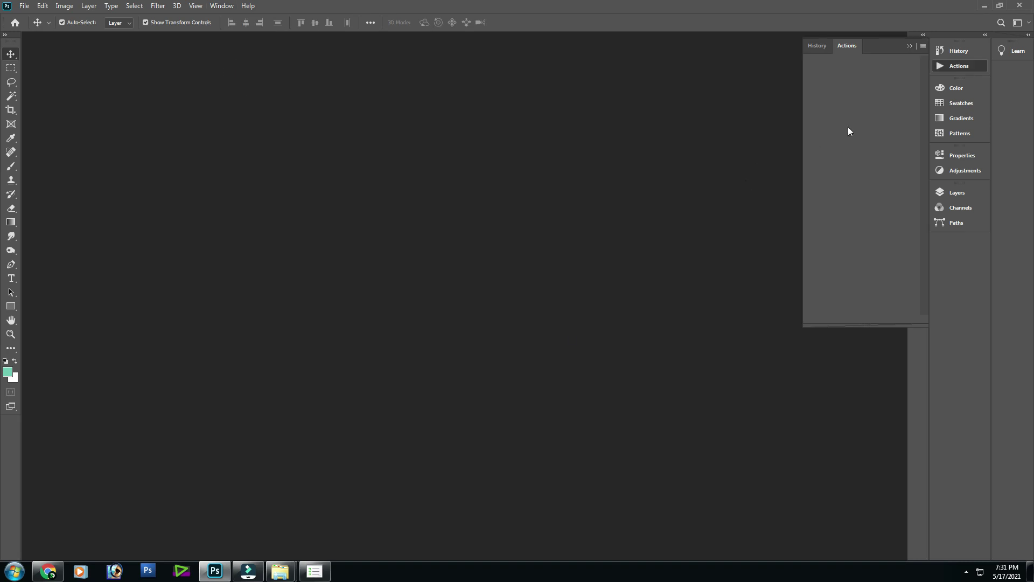
left_click(921, 46)
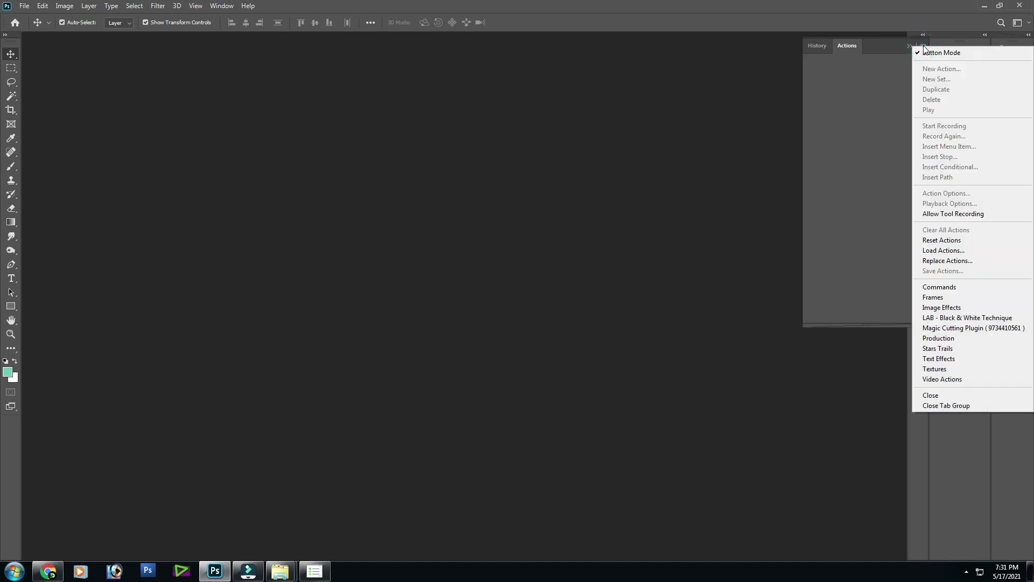
left_click(981, 328)
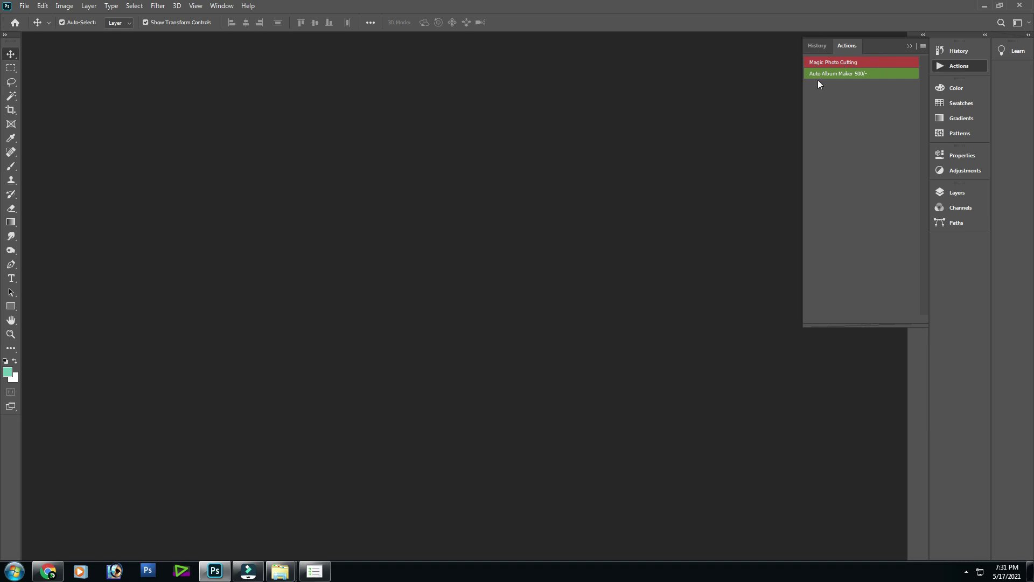
Open pexels-cinestyle-india-1589216 from the Photo Cutting folder, remove its background with the Magic Photo Cutting action and float its document window.
left_click_drag(885, 325, 872, 288)
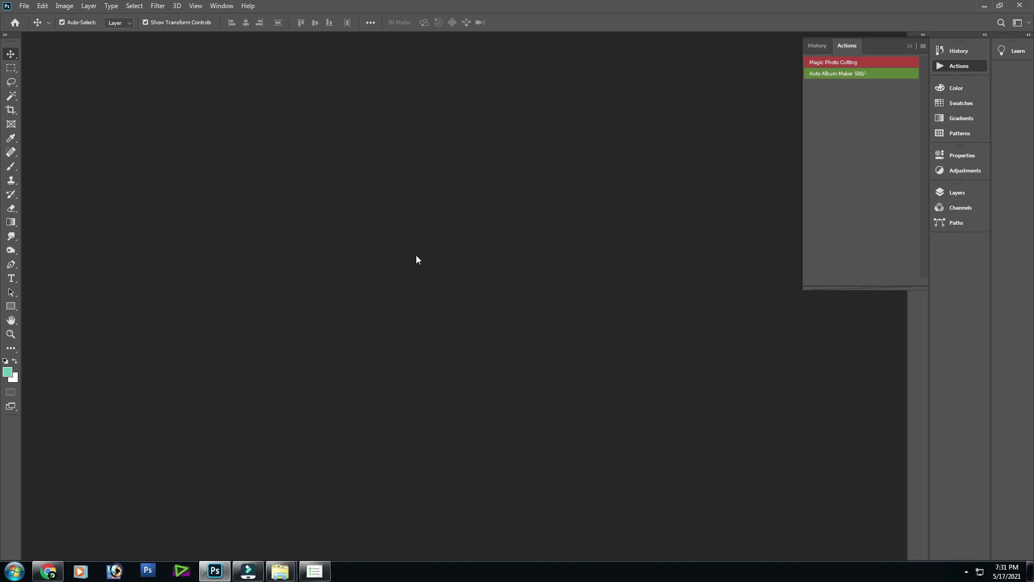
double_click(418, 259)
left_click_drag(923, 225, 144, 154)
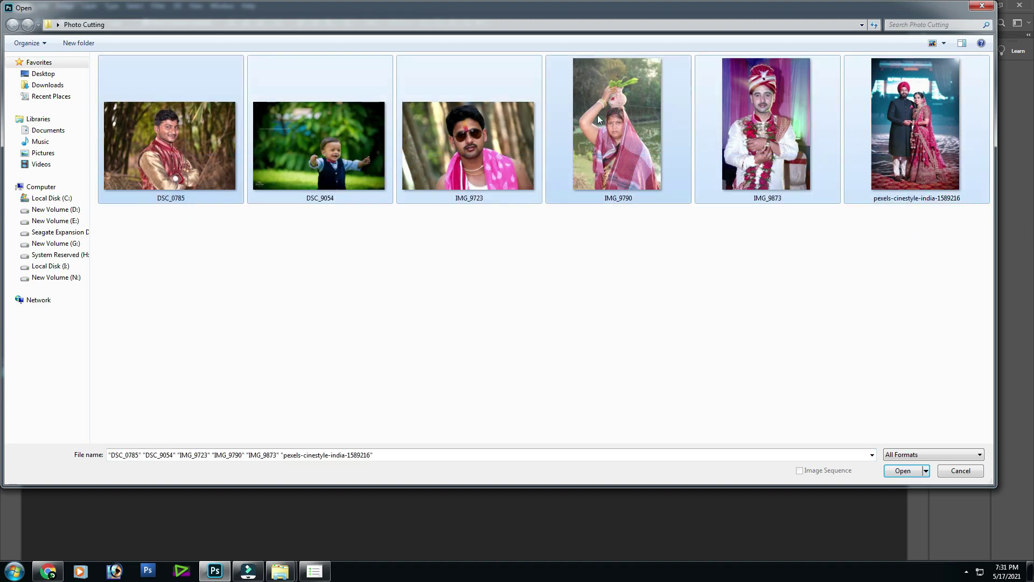
left_click(852, 245)
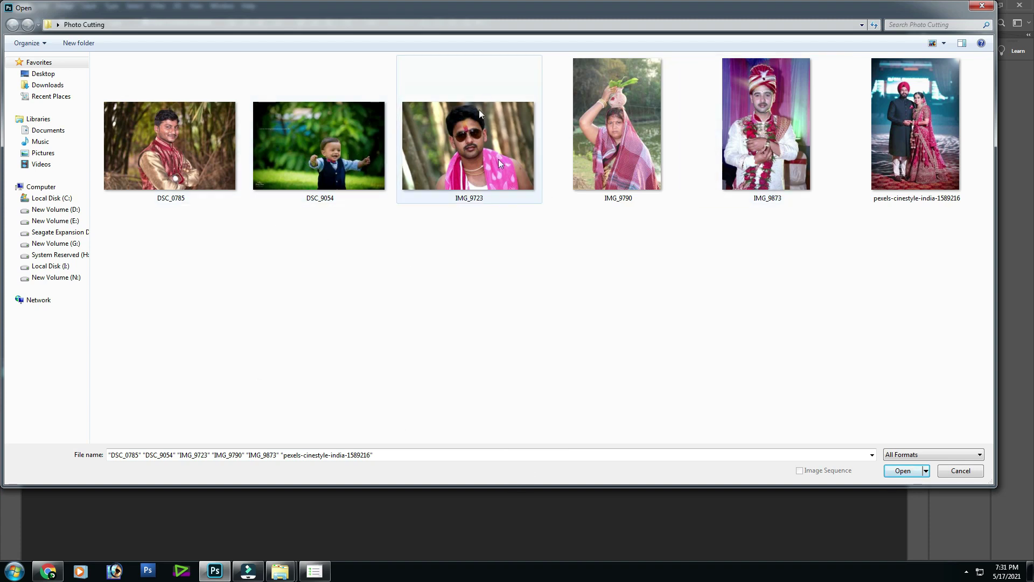
double_click(926, 160)
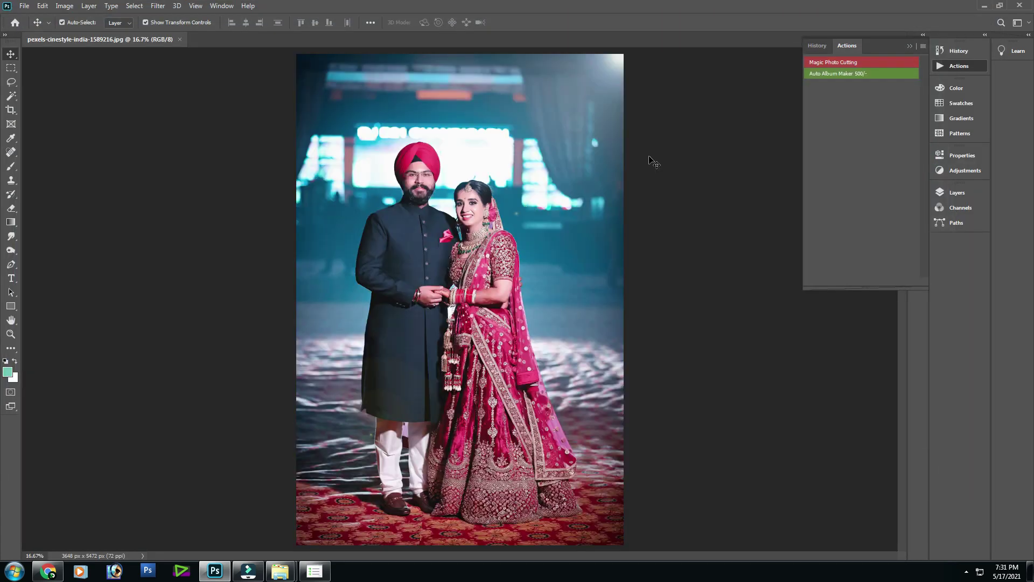
left_click(842, 64)
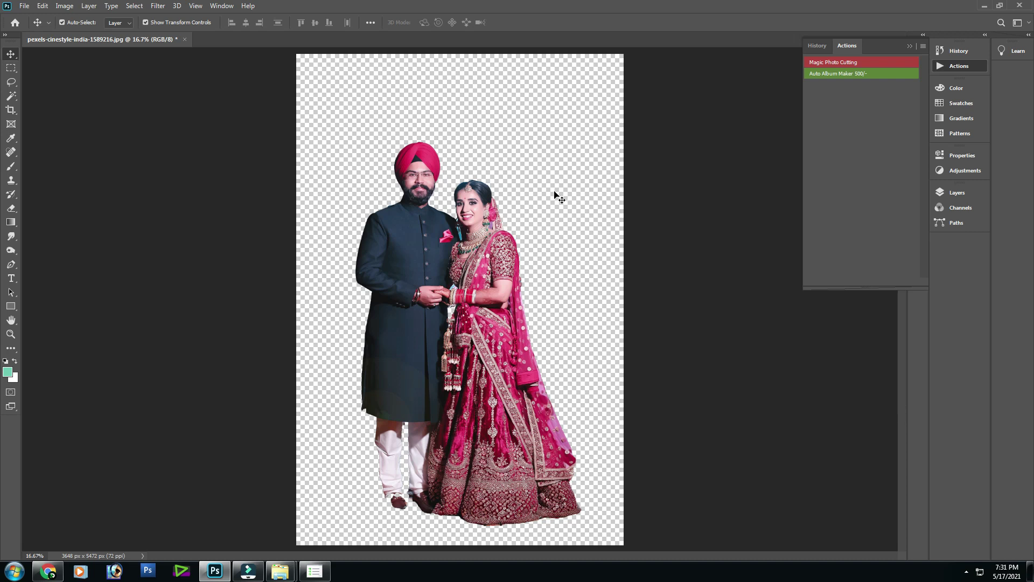
left_click_drag(129, 38, 159, 54)
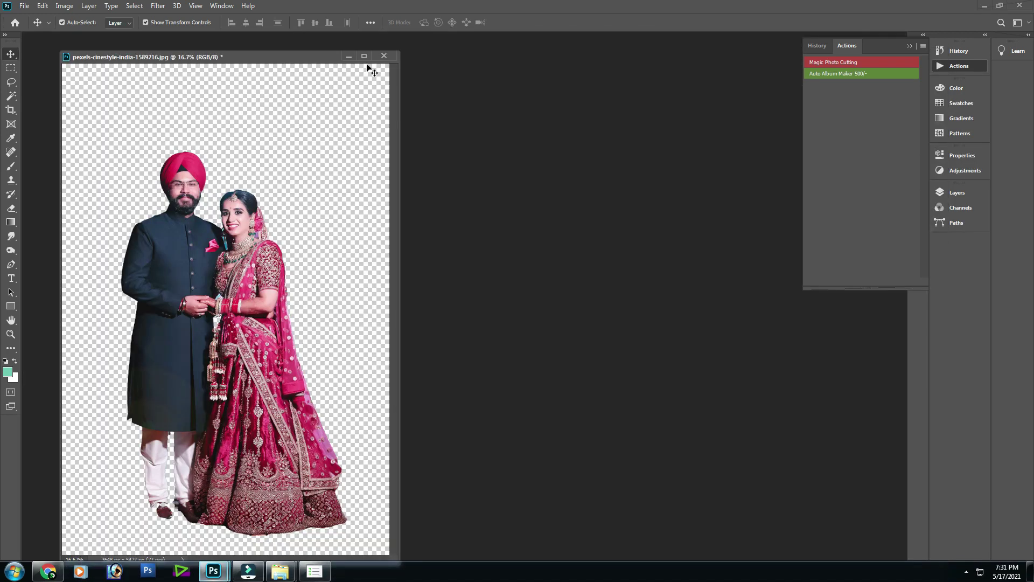
Open DSC_0785 from the Photo Cutting folder and remove its background with the Magic Photo Cutting action.
key("ctrl+o")
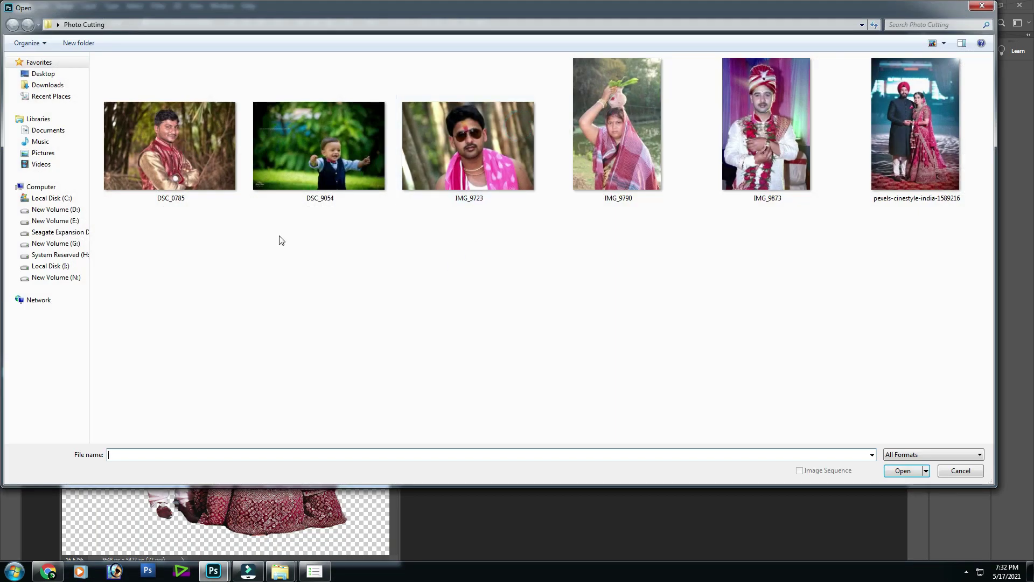
left_click(204, 181)
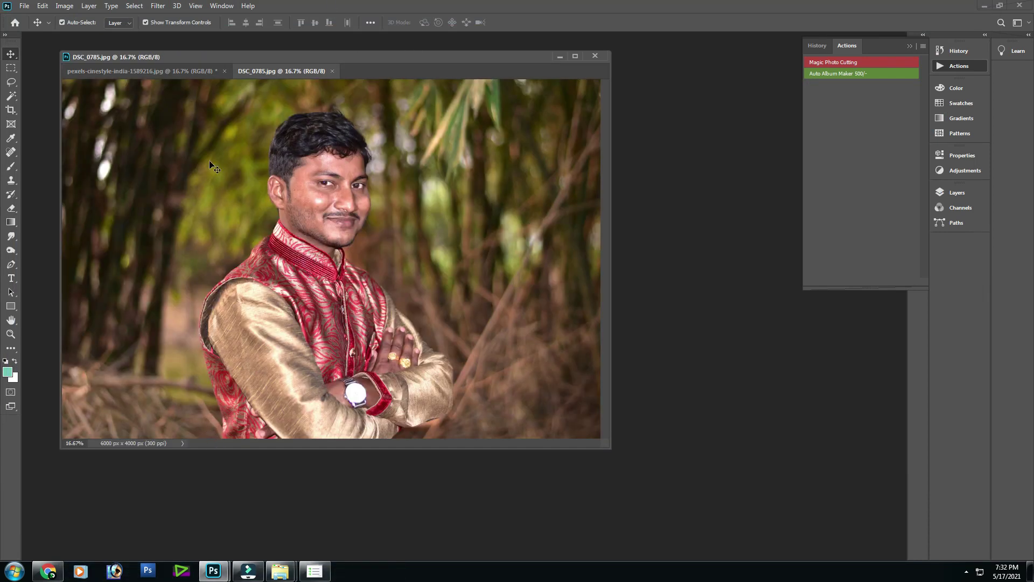
left_click(875, 62)
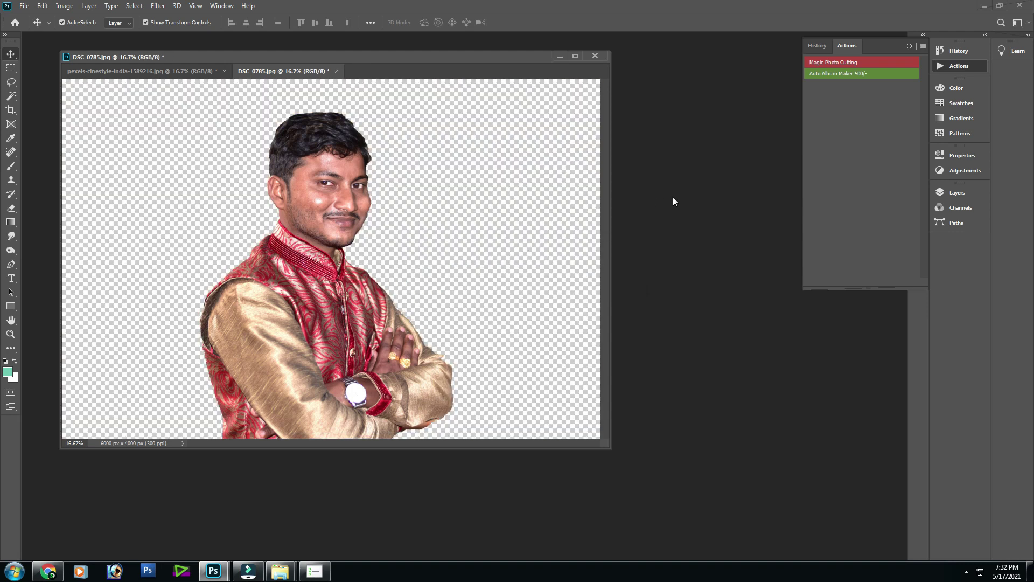
Open IMG_9723 from the Photo Cutting folder and cut out the man in sunglasses with the Magic Photo Cutting action.
double_click(673, 201)
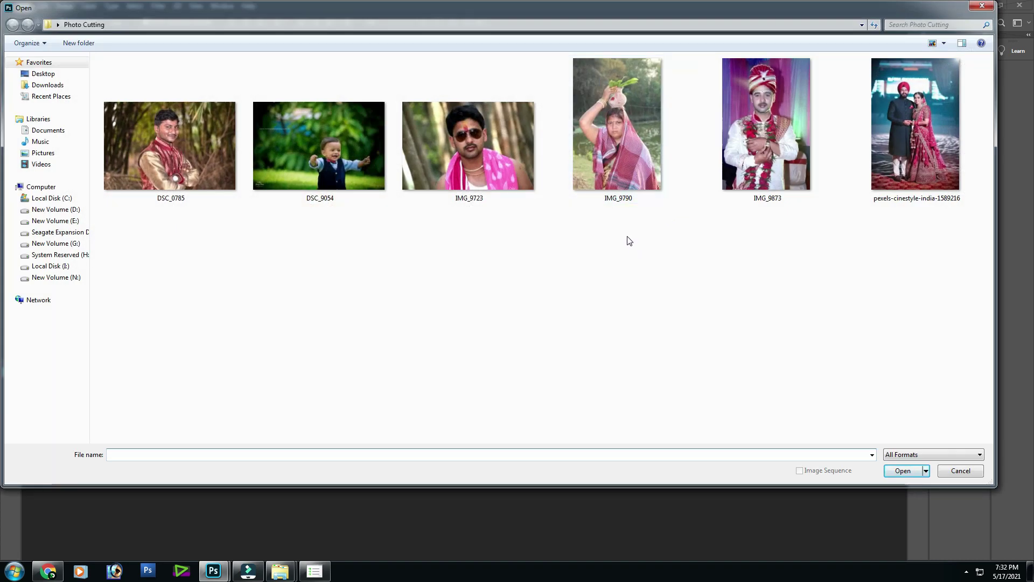
double_click(482, 163)
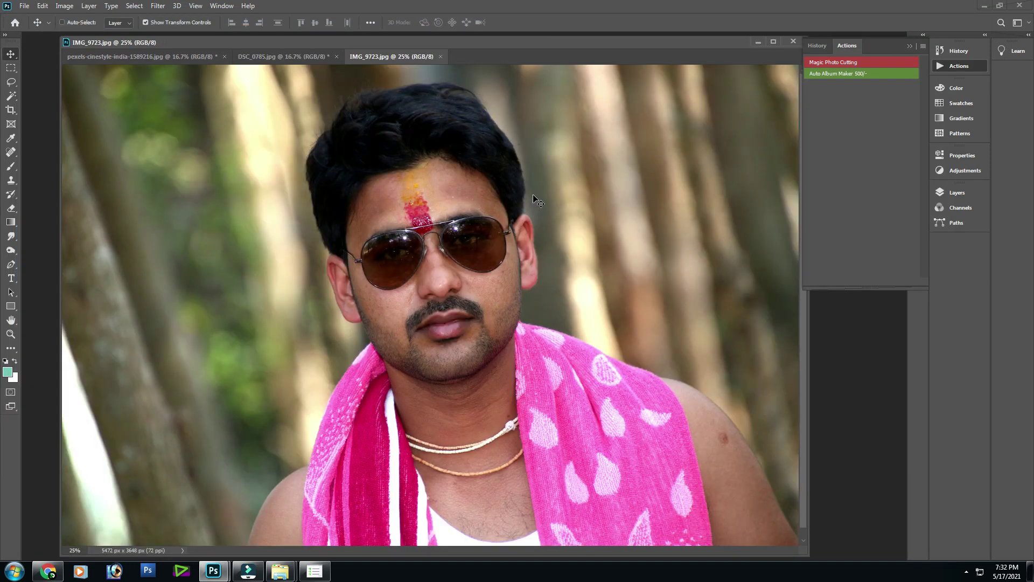
key("ctrl+minus")
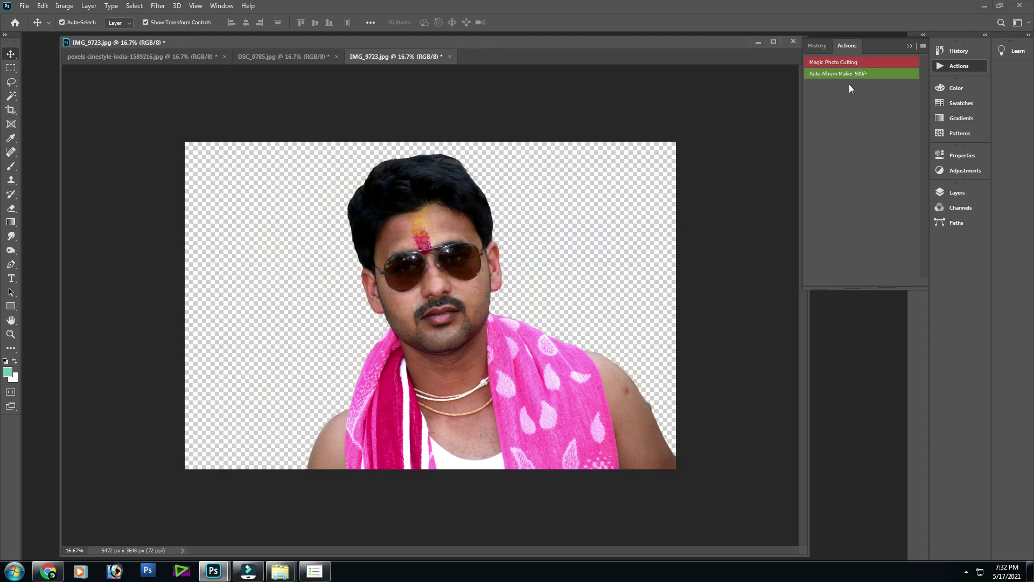
Open IMG_9790 and cut out the woman carrying the pot with the Magic Photo Cutting action.
key("ctrl+o")
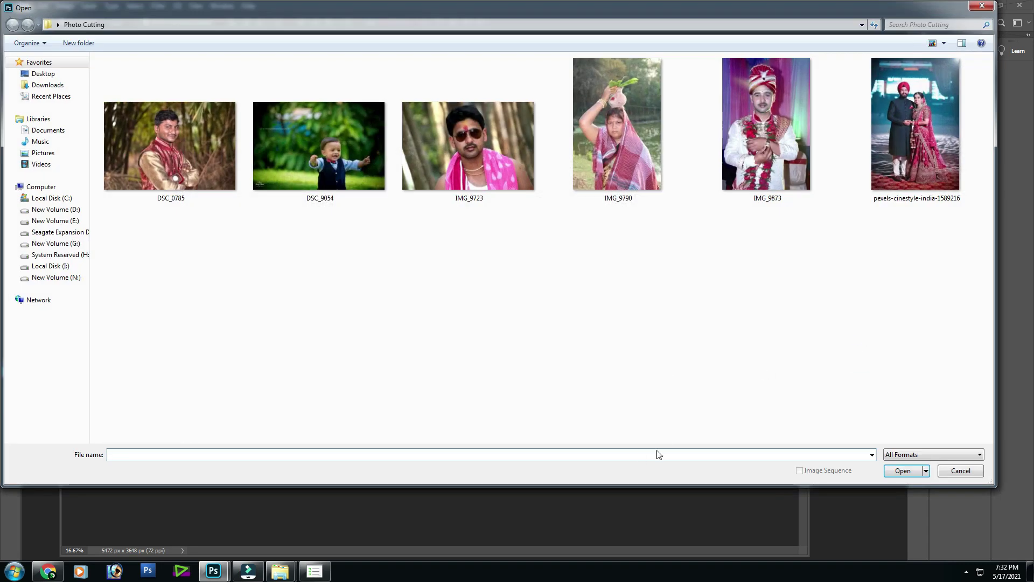
double_click(611, 146)
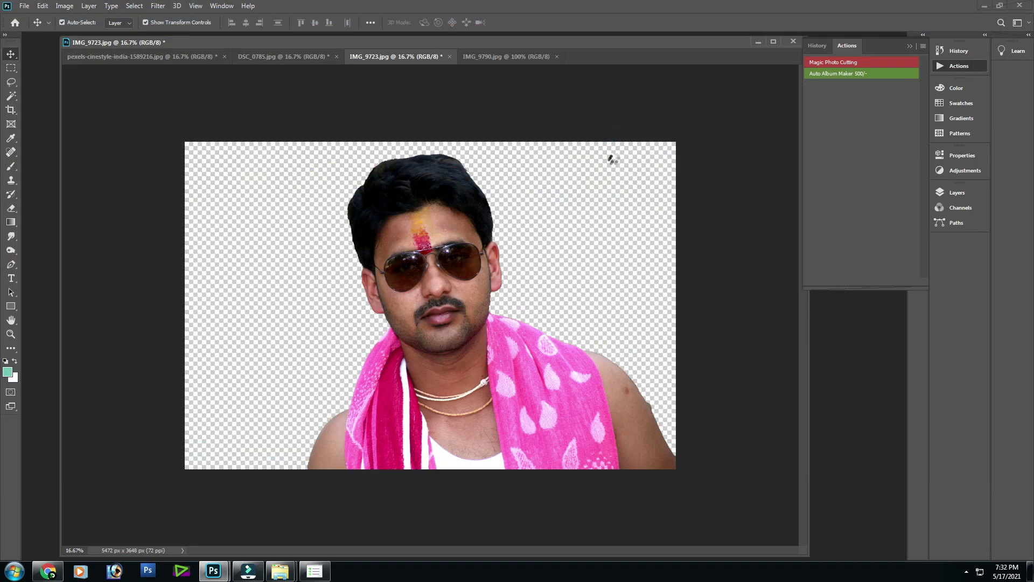
left_click(856, 62)
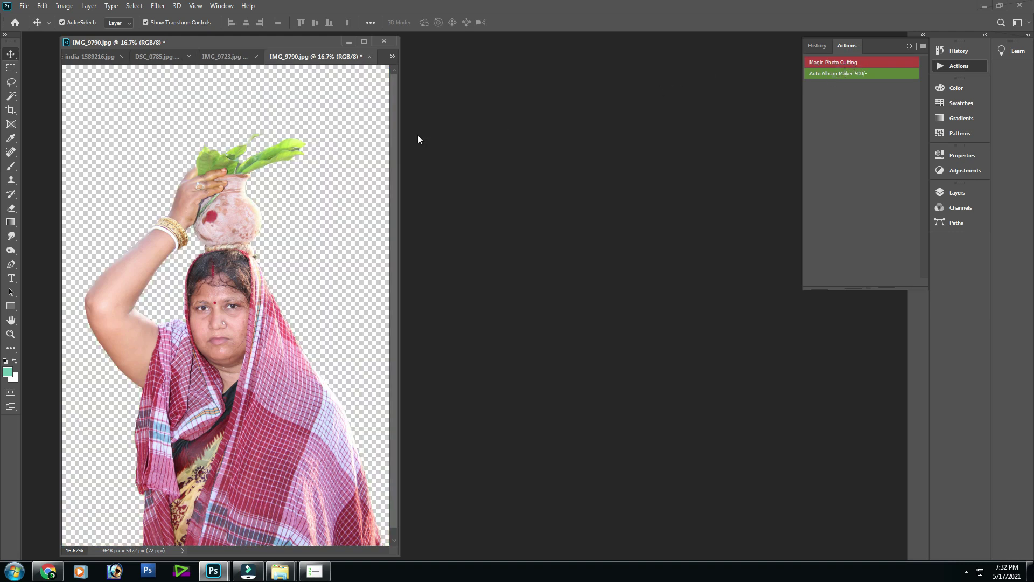
Undo the background removal on IMG_9790 and run the Magic Photo Cutting action again, continuing past the unavailable Set command.
left_click_drag(205, 368, 178, 266)
key("ctrl+minus")
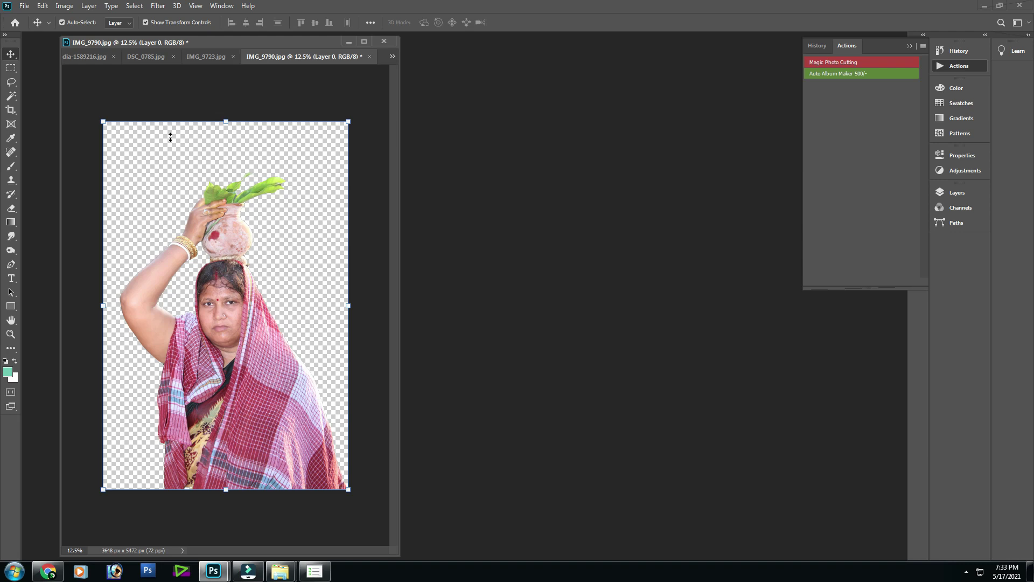
key("ctrl+z")
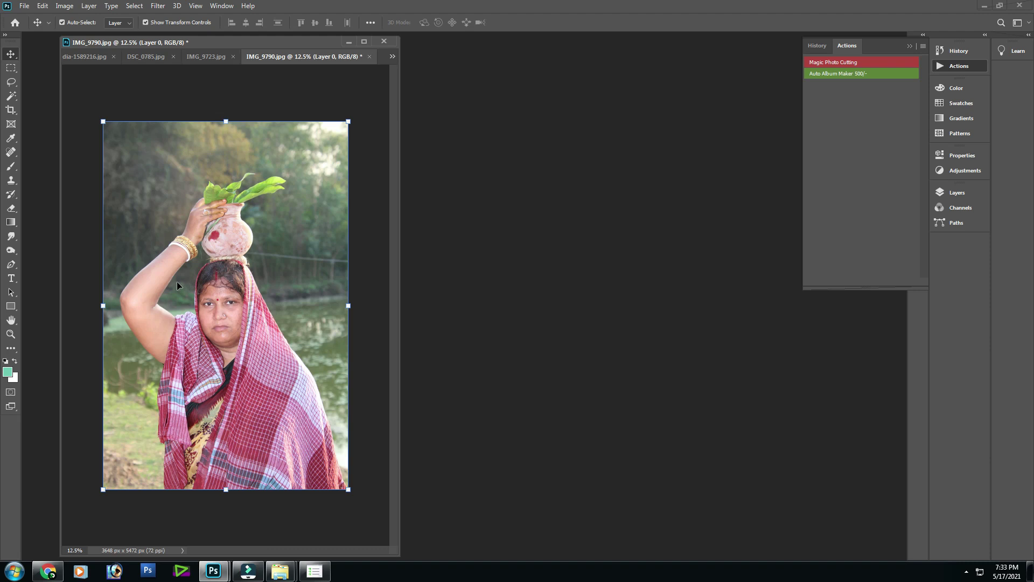
left_click(843, 63)
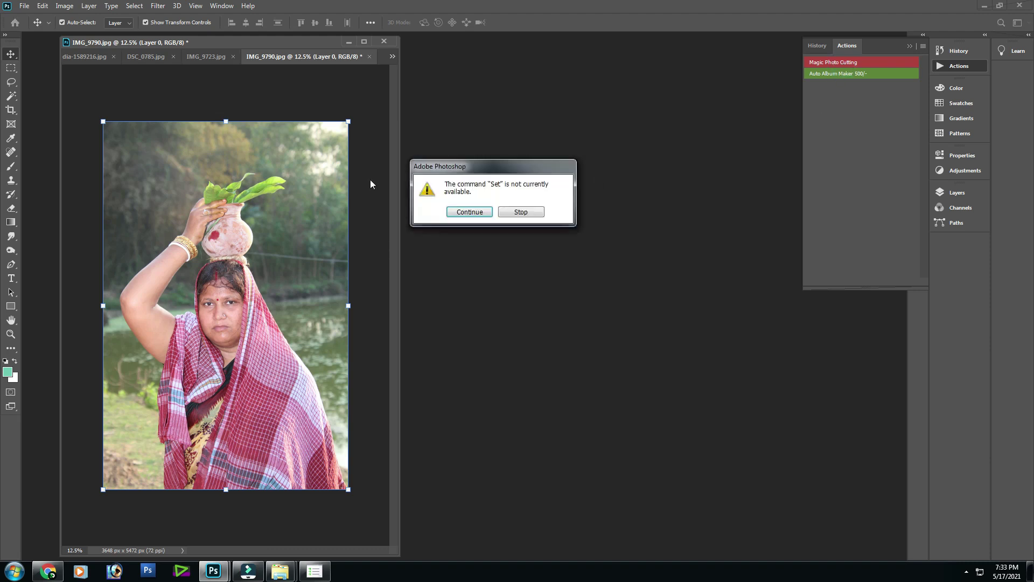
left_click(468, 211)
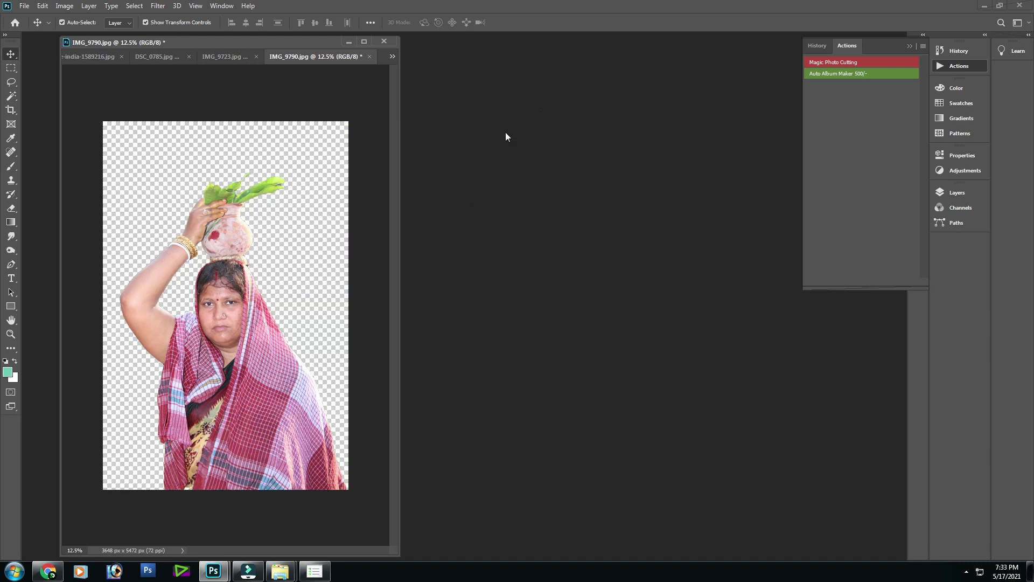
Open DSC_9054 and run the Magic Photo Cutting action on the photo of the child.
double_click(518, 218)
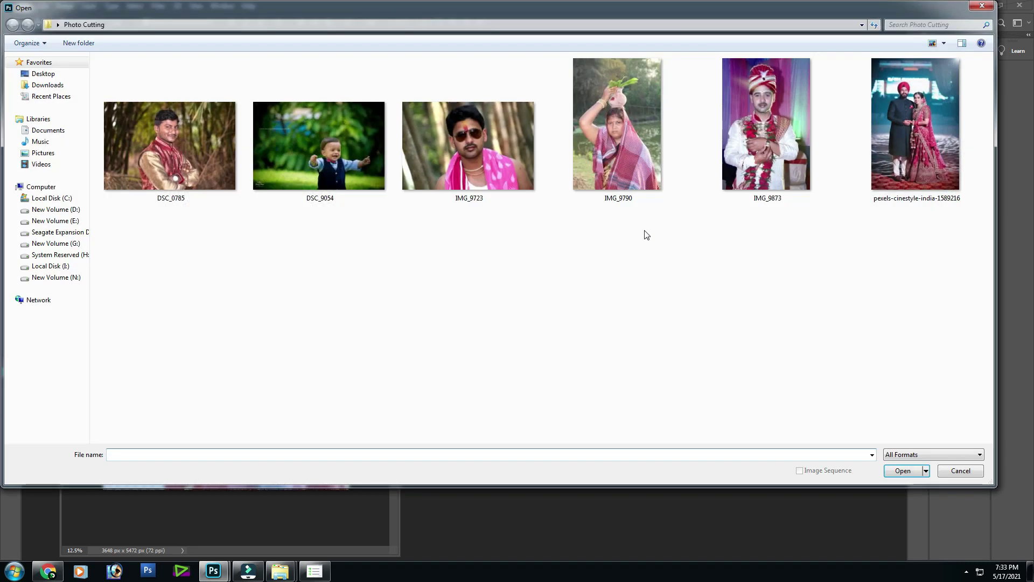
double_click(344, 155)
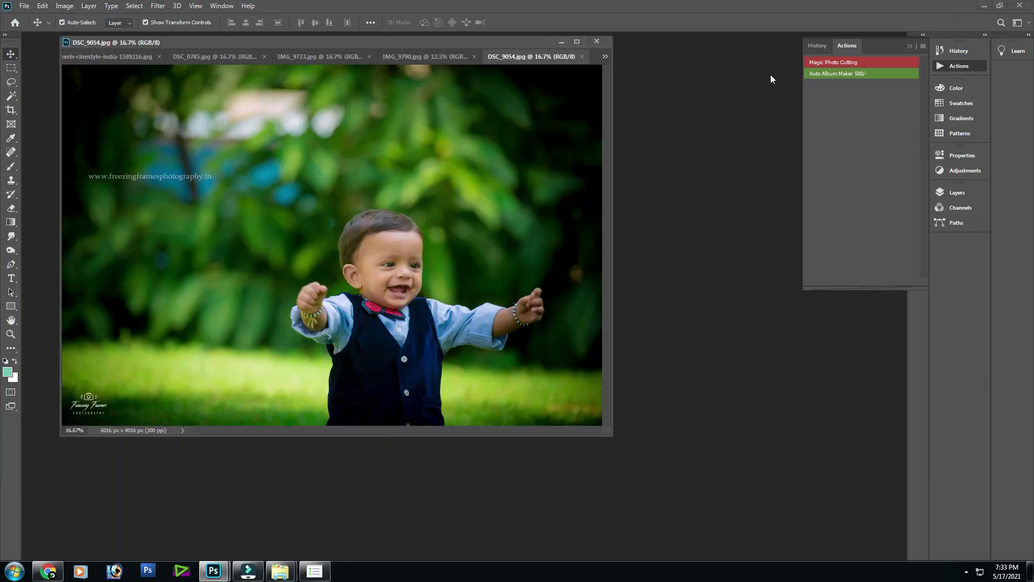
left_click(836, 62)
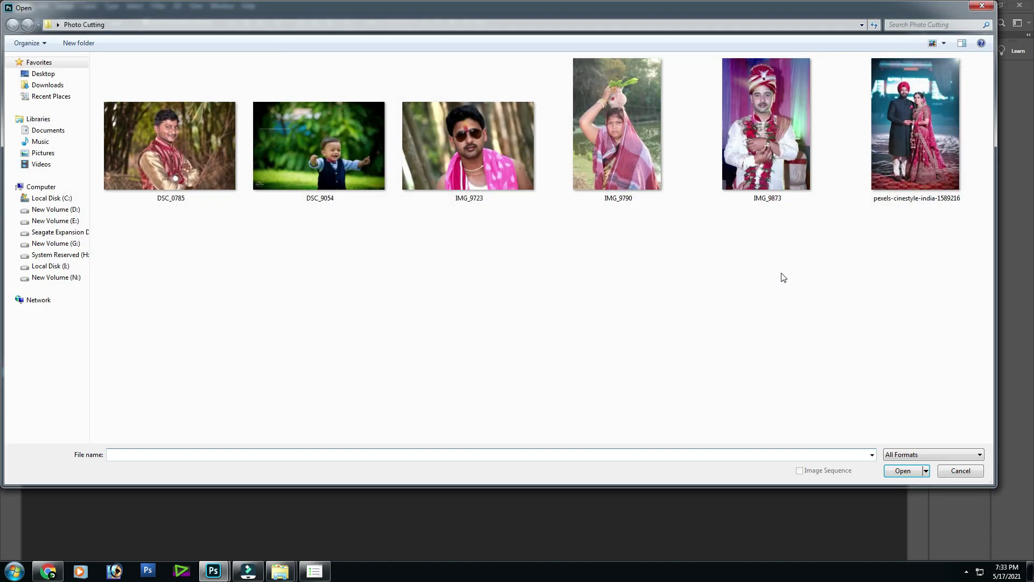
Open IMG_9873 and cut out the man in the turban with the Magic Photo Cutting action.
double_click(762, 179)
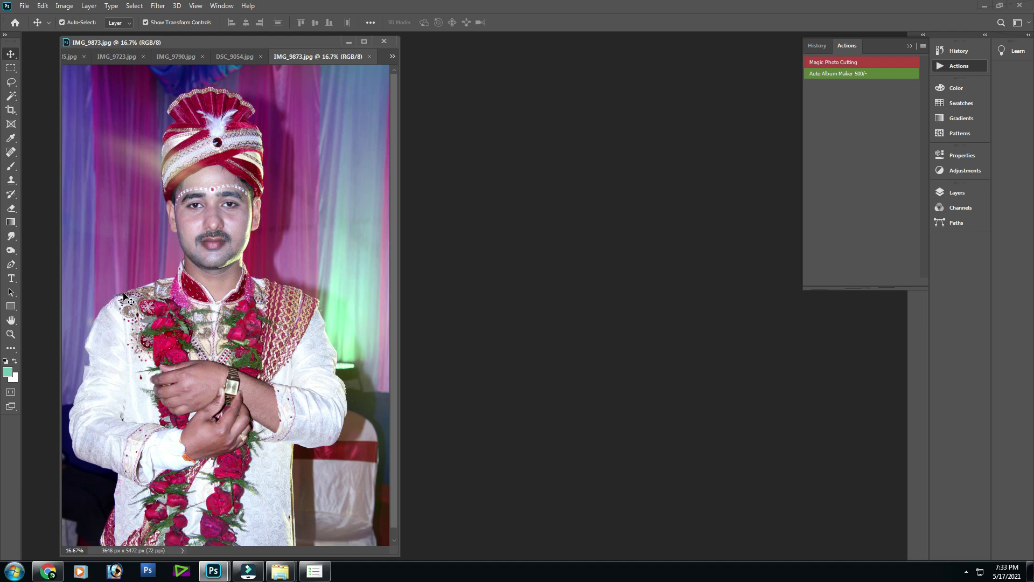
left_click(835, 63)
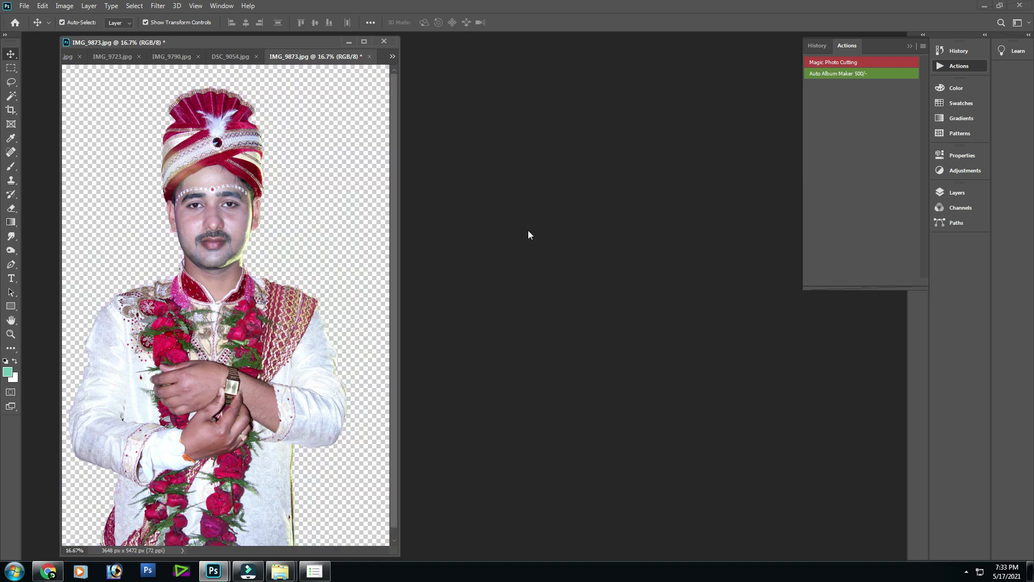
left_click_drag(167, 421, 222, 379)
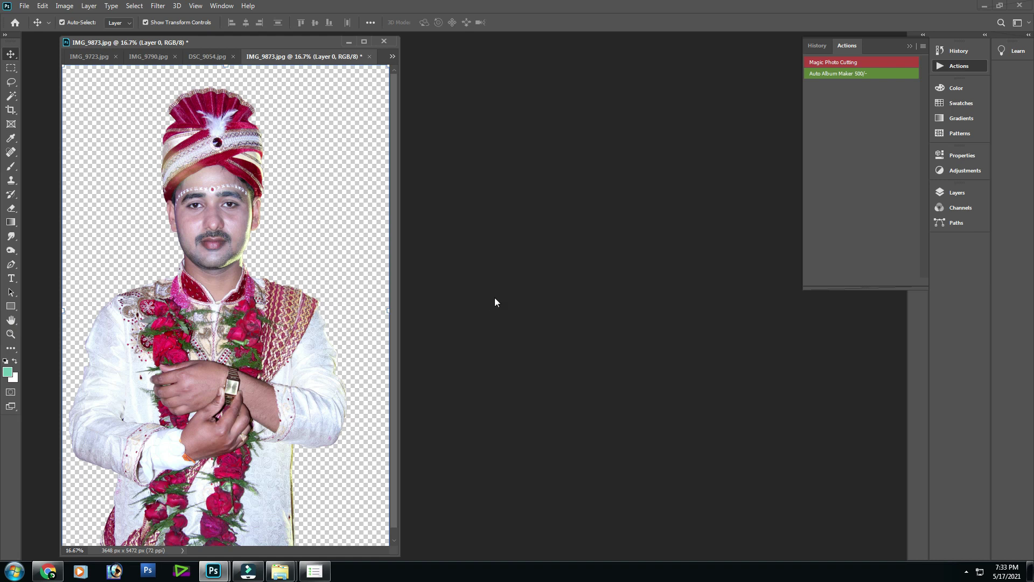
double_click(560, 280)
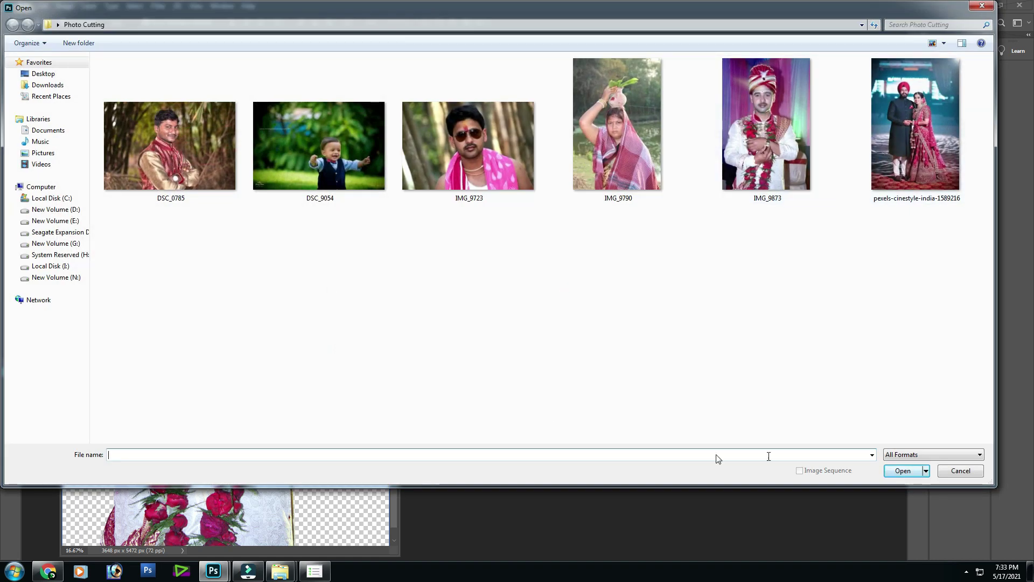
left_click(966, 472)
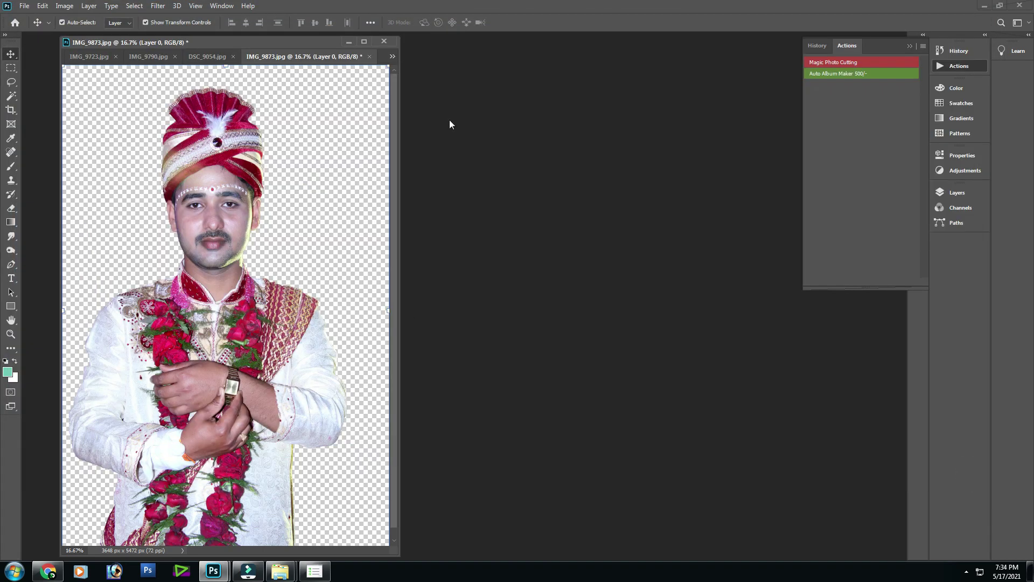
Close all the open cutout documents without saving their changes.
left_click(383, 41)
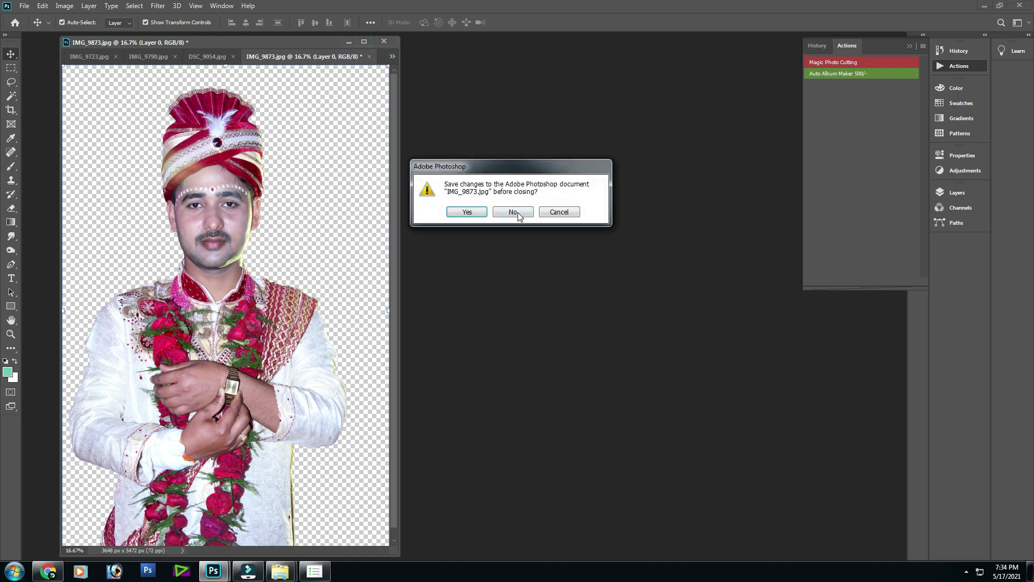
left_click(514, 211)
left_click(512, 212)
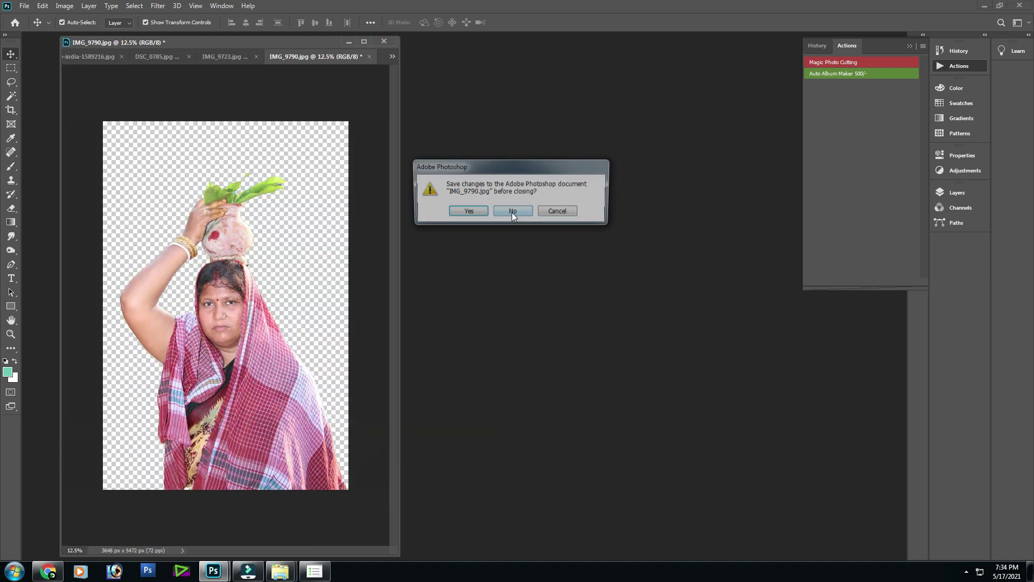
left_click(511, 213)
left_click(512, 213)
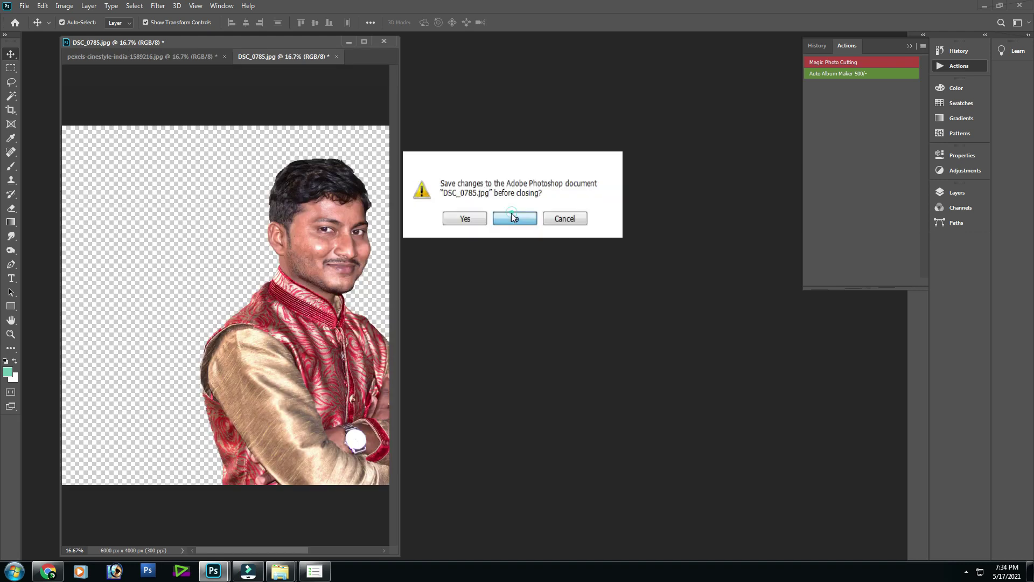
left_click(512, 212)
left_click(512, 212)
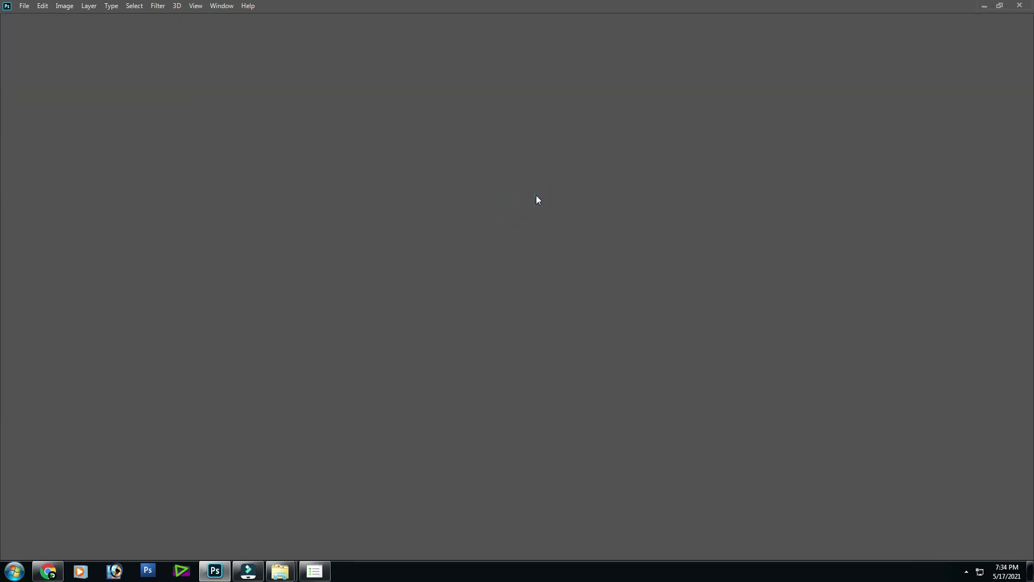
Open the album template Page (150) from the Free PSD folder on the desktop.
left_click(23, 6)
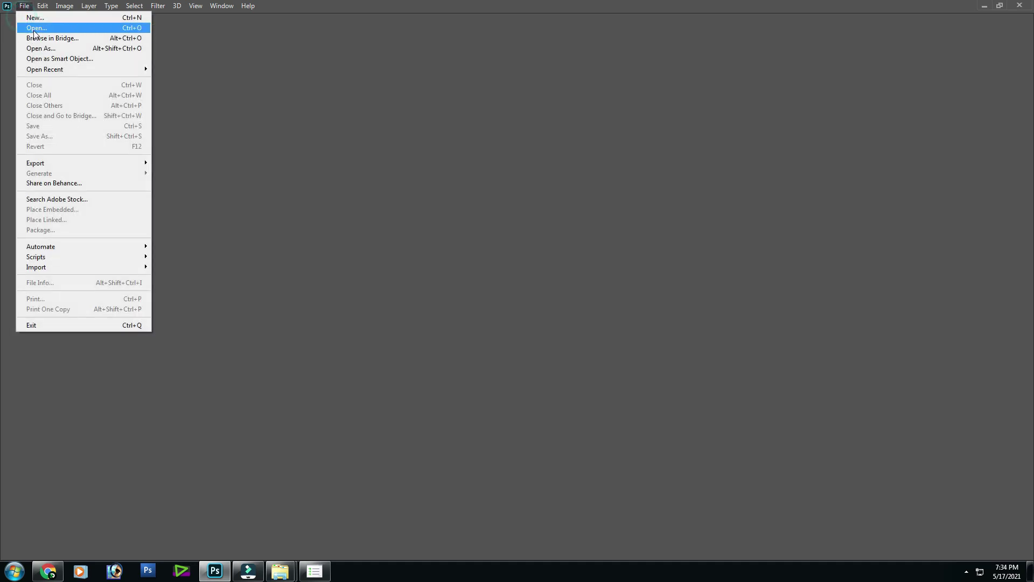
left_click(33, 30)
left_click(39, 62)
left_click(43, 73)
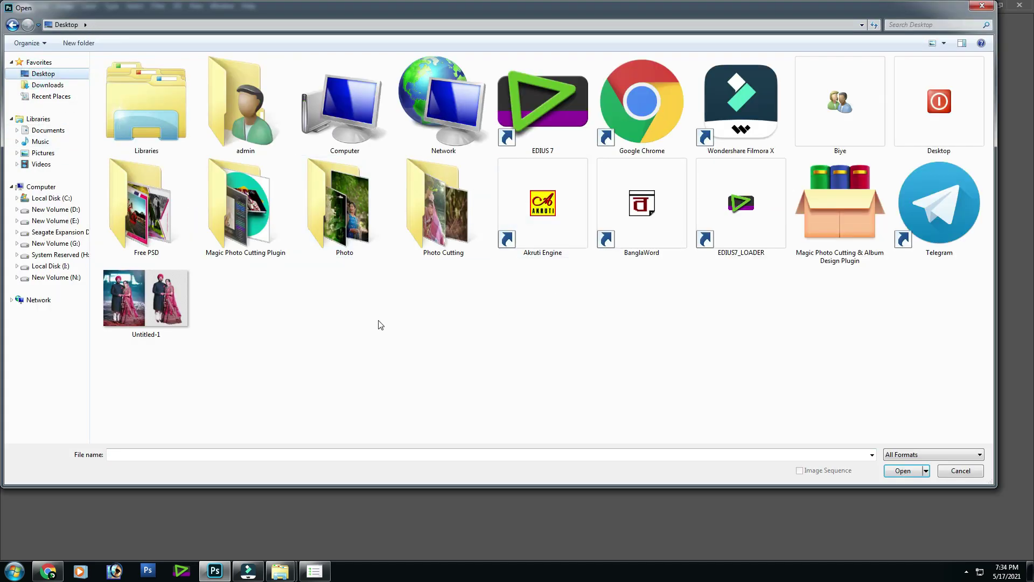
double_click(156, 231)
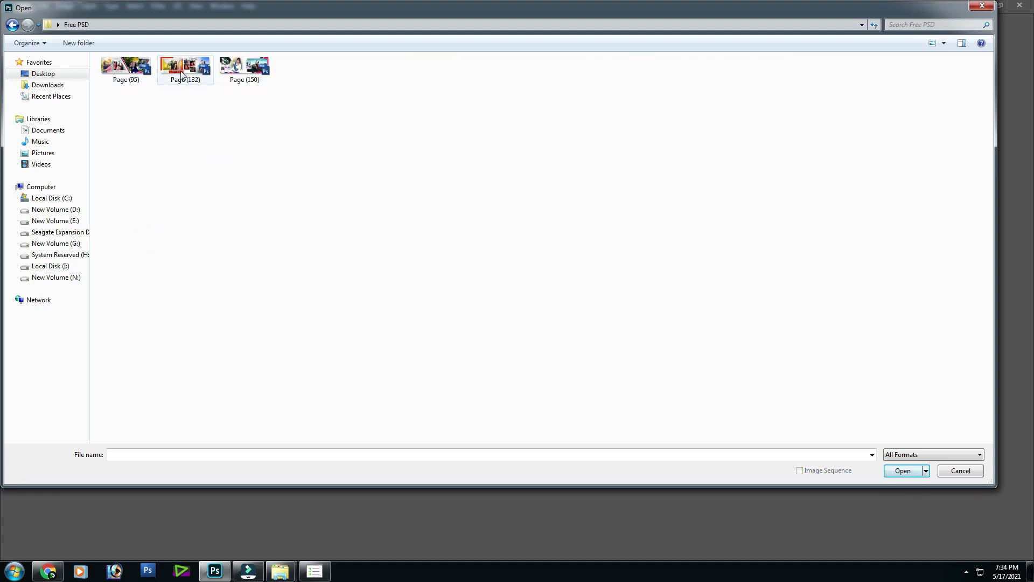
double_click(237, 70)
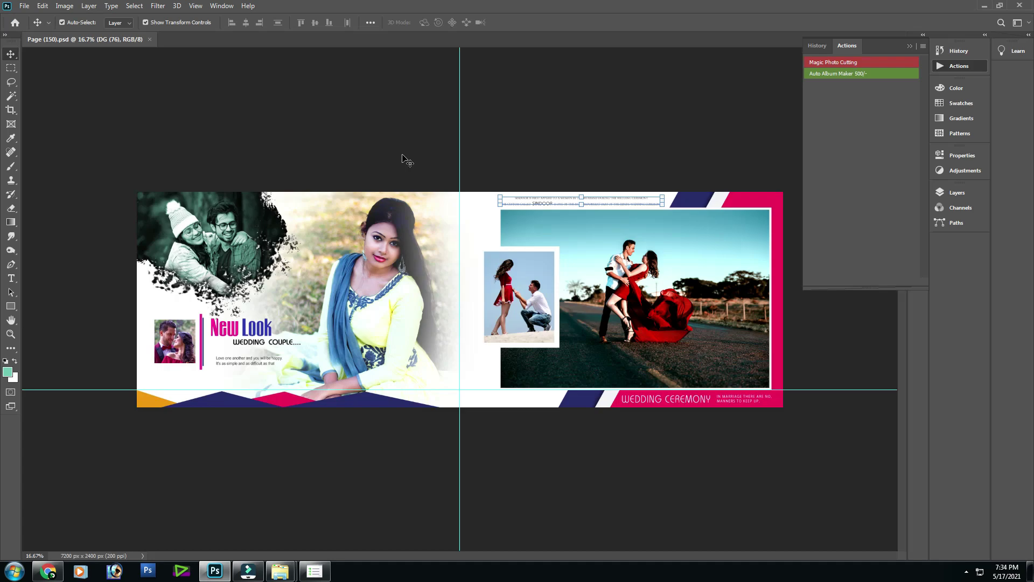
left_click(551, 271)
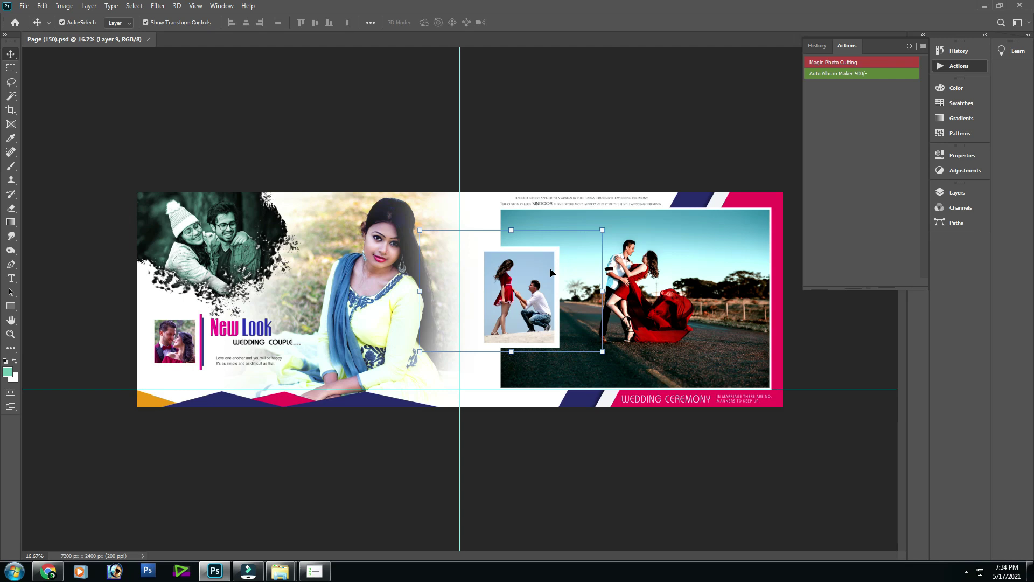
scroll(550, 272, "up", 1)
scroll(550, 272, "down", 1)
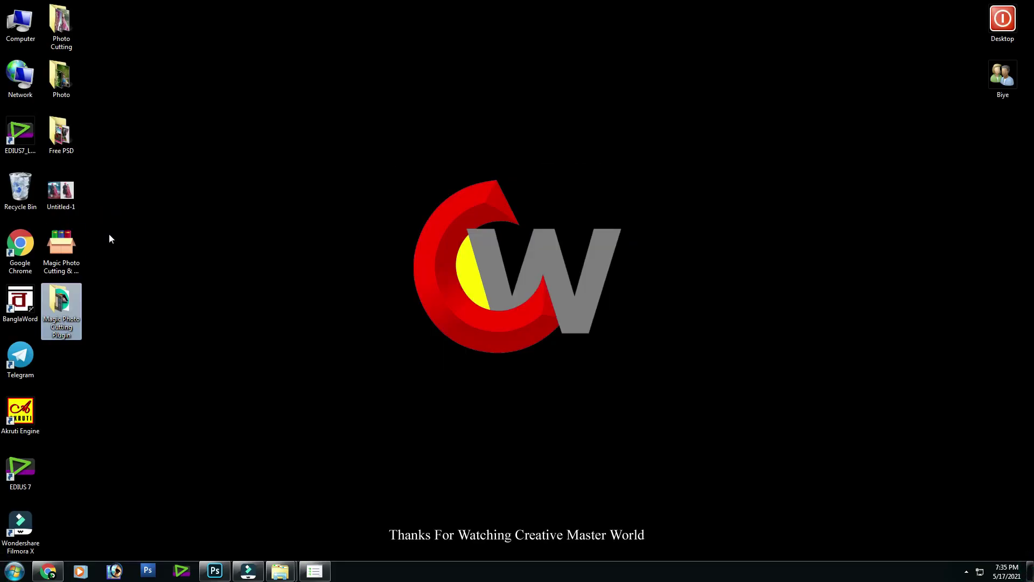
Open the Photo folder on the desktop and enlarge its thumbnails to review the couple photos.
double_click(65, 86)
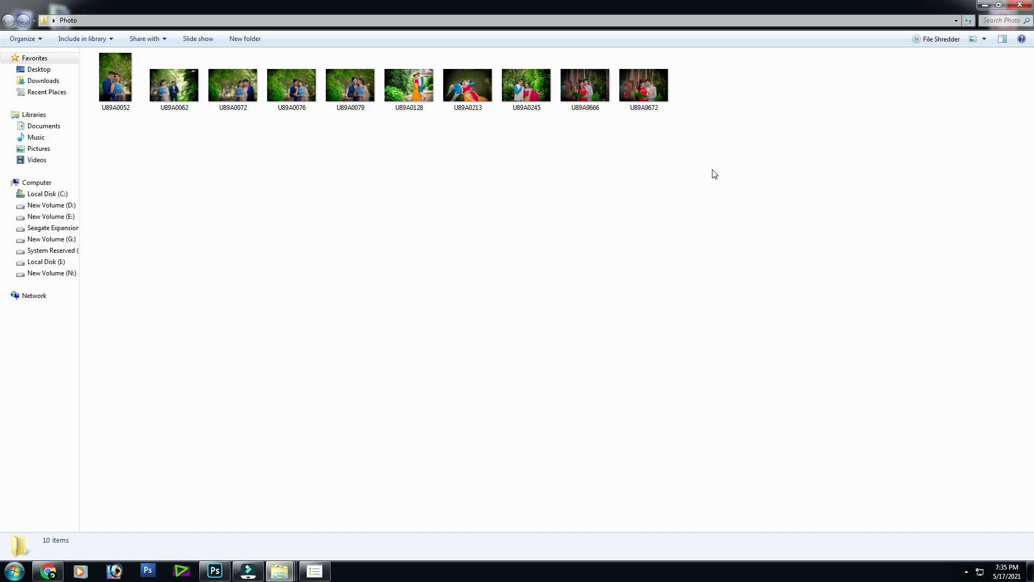
right_click(506, 181)
left_click(544, 189)
left_click(695, 190)
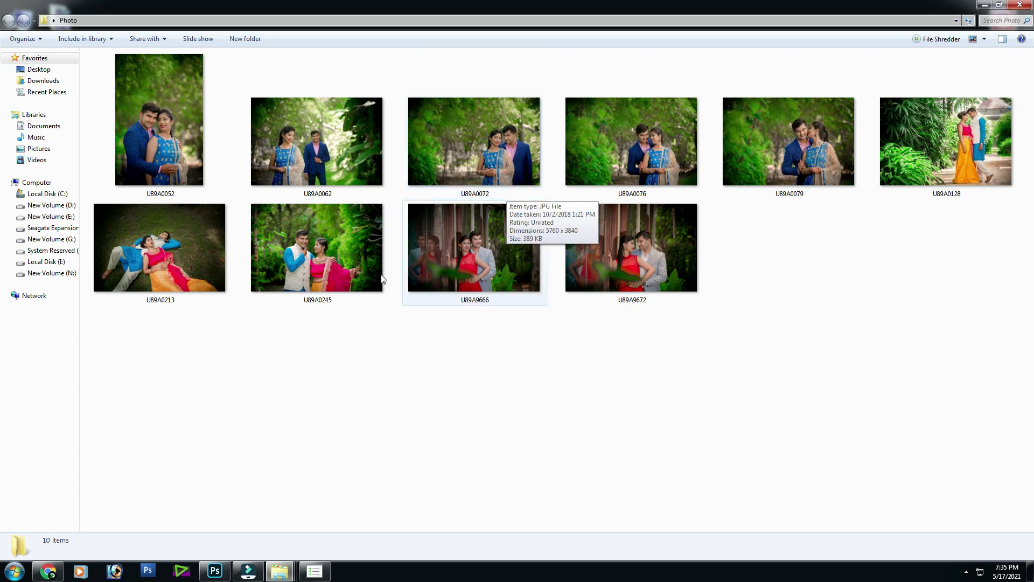
Switch to Photoshop and fill the large landscape frame with U89A0076 from the Photo folder using the Auto Album Maker action.
left_click(215, 571)
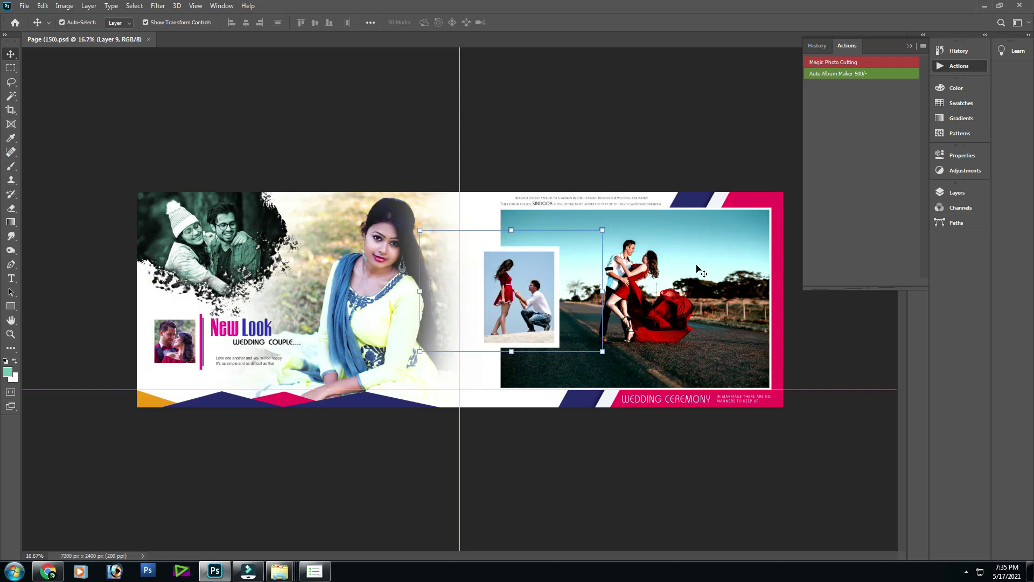
left_click(758, 381)
left_click(727, 314)
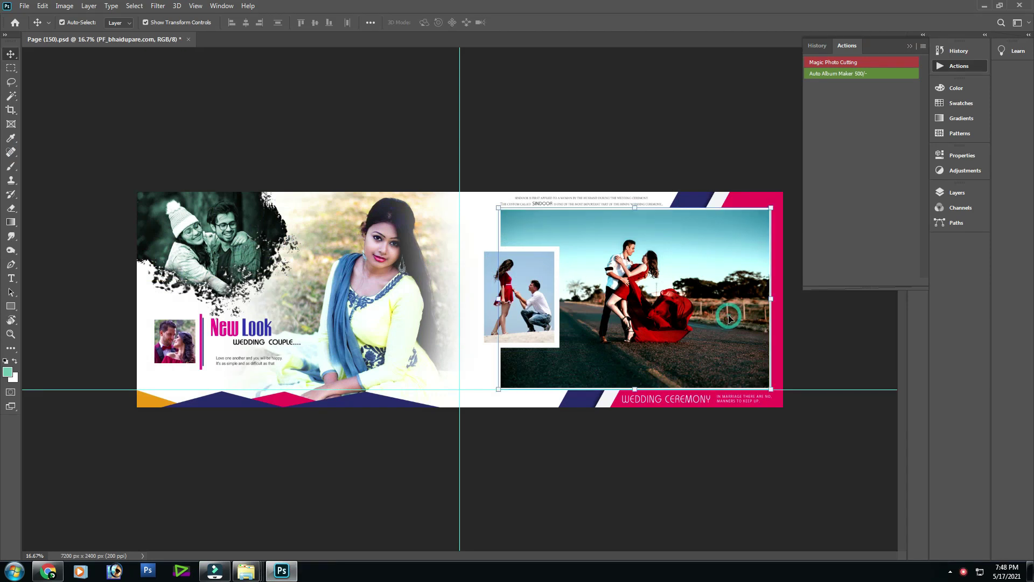
left_click(849, 73)
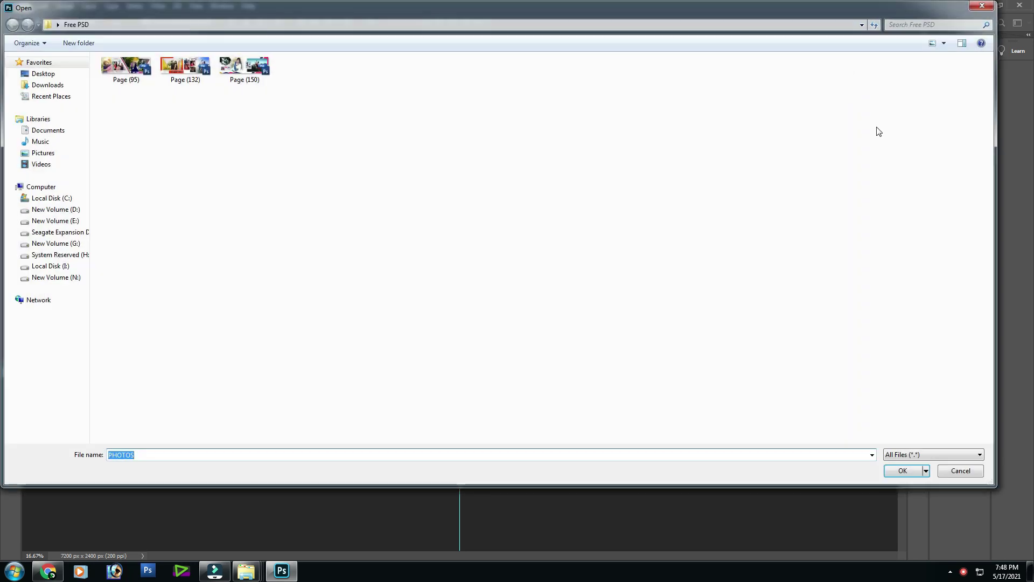
left_click(33, 75)
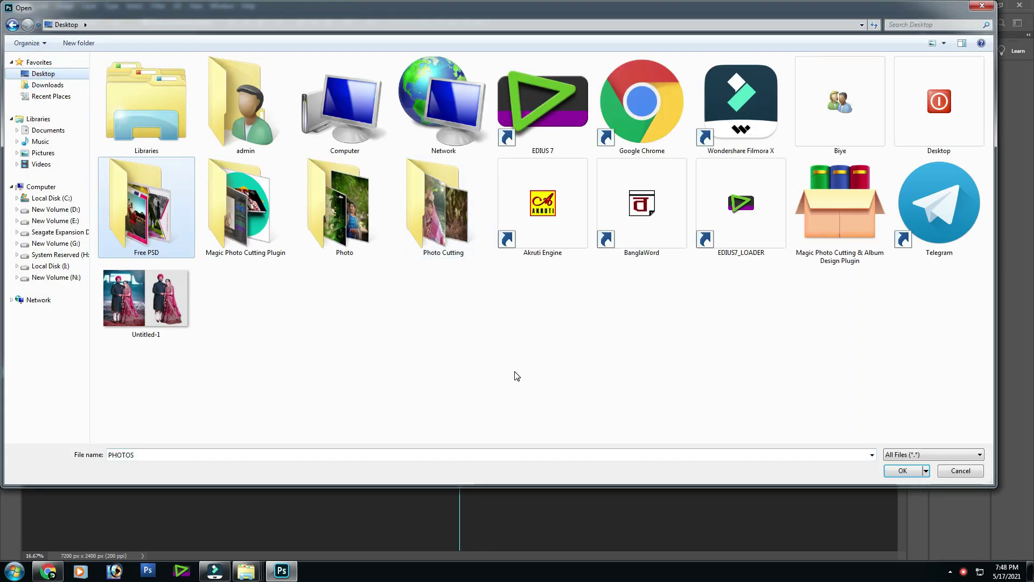
double_click(335, 215)
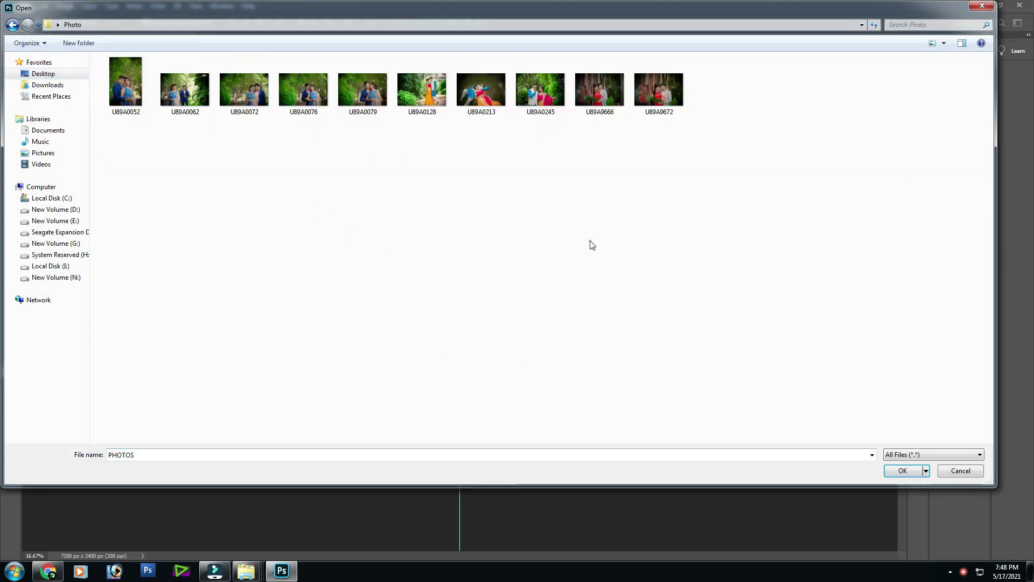
double_click(308, 98)
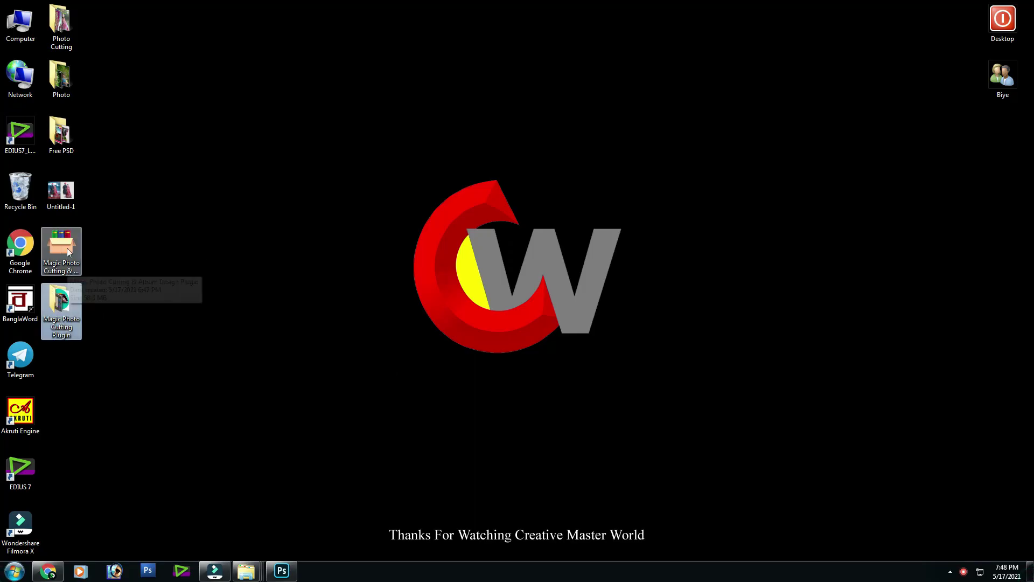
Inspect the Used [bhaidupare.com] subfolder inside the desktop's Photo folder.
double_click(62, 85)
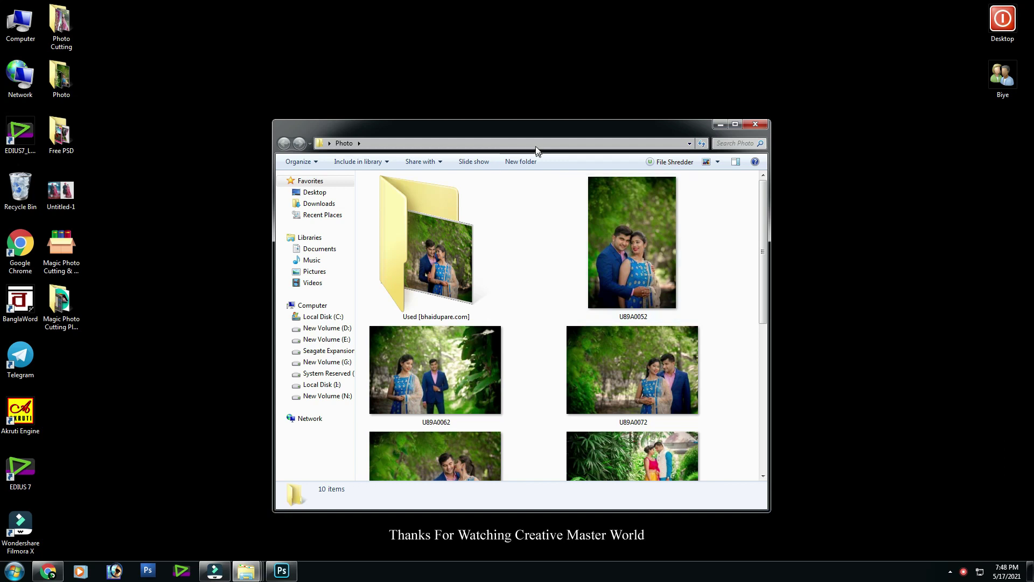
double_click(538, 129)
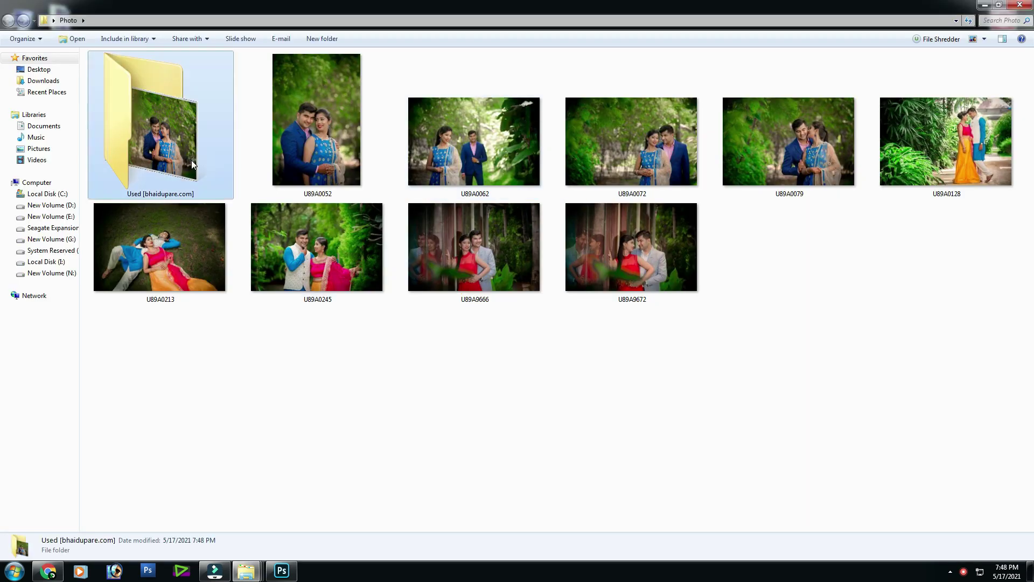
double_click(192, 161)
key("BackSpace")
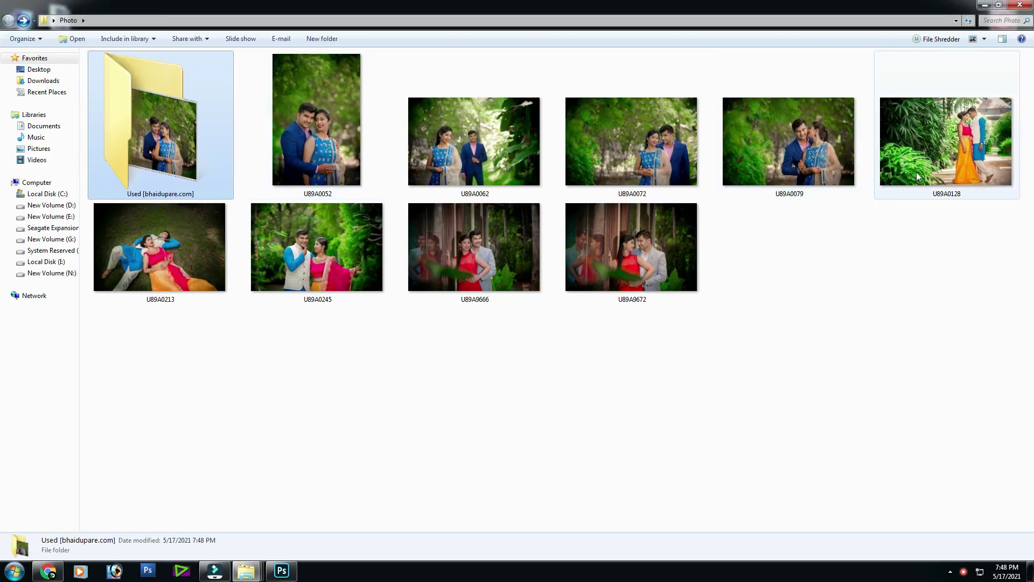
double_click(195, 142)
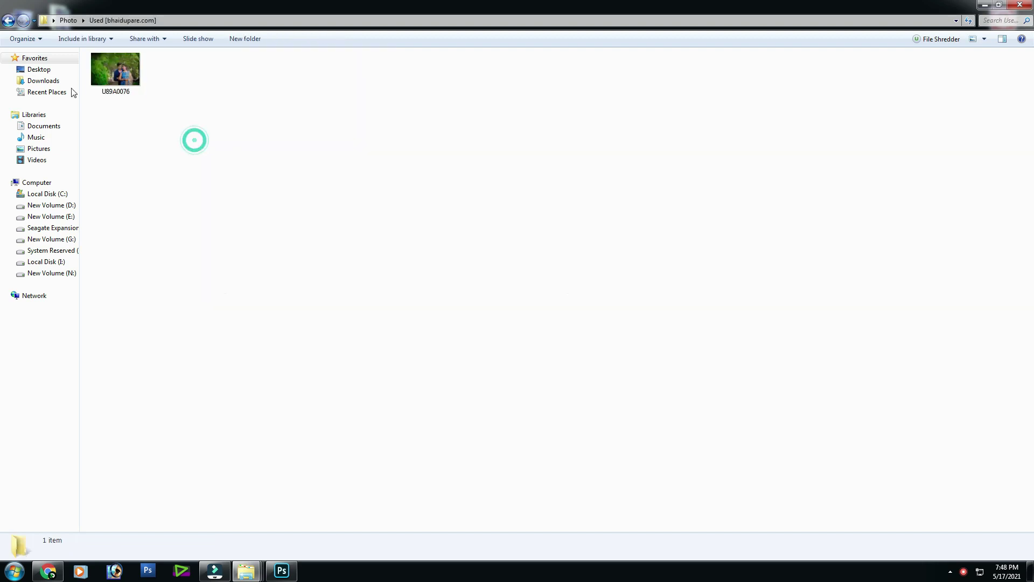
left_click(8, 21)
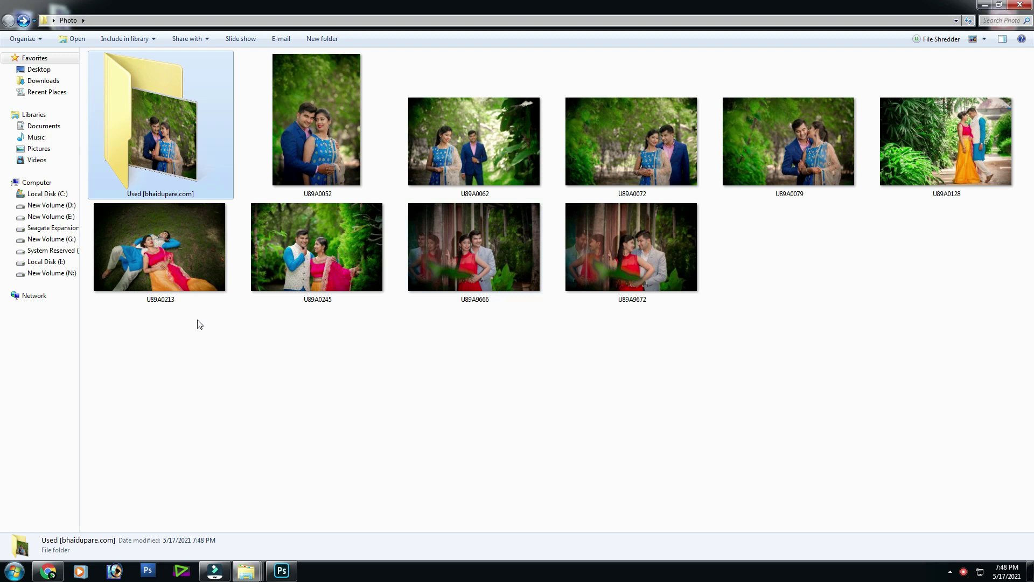
Switch to Photoshop, select the remaining four photo placeholders and fill them with U89A0213, U89A0245, U89A9666 and U89A9672 using Auto Album Maker.
left_click(280, 576)
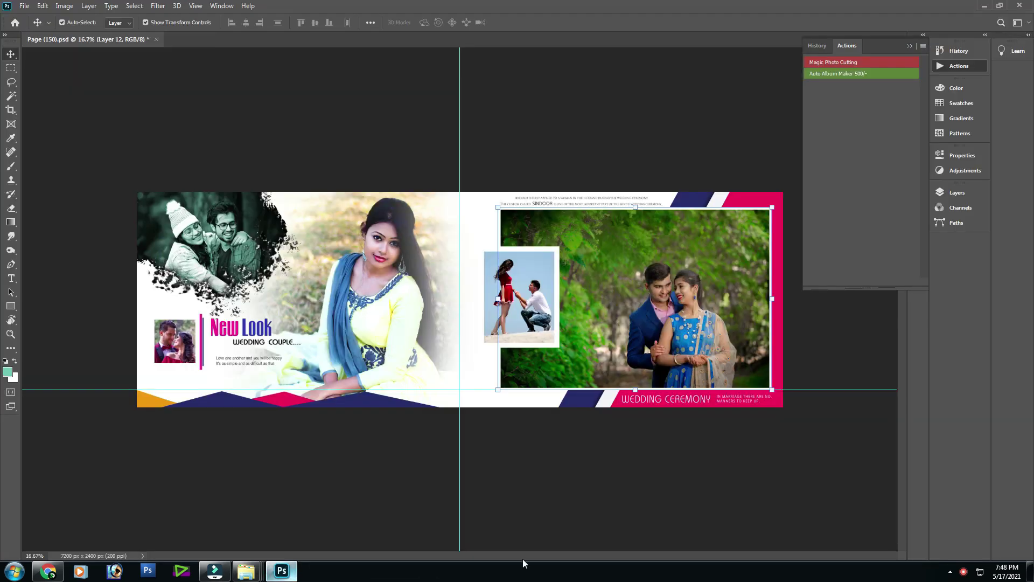
left_click(374, 339)
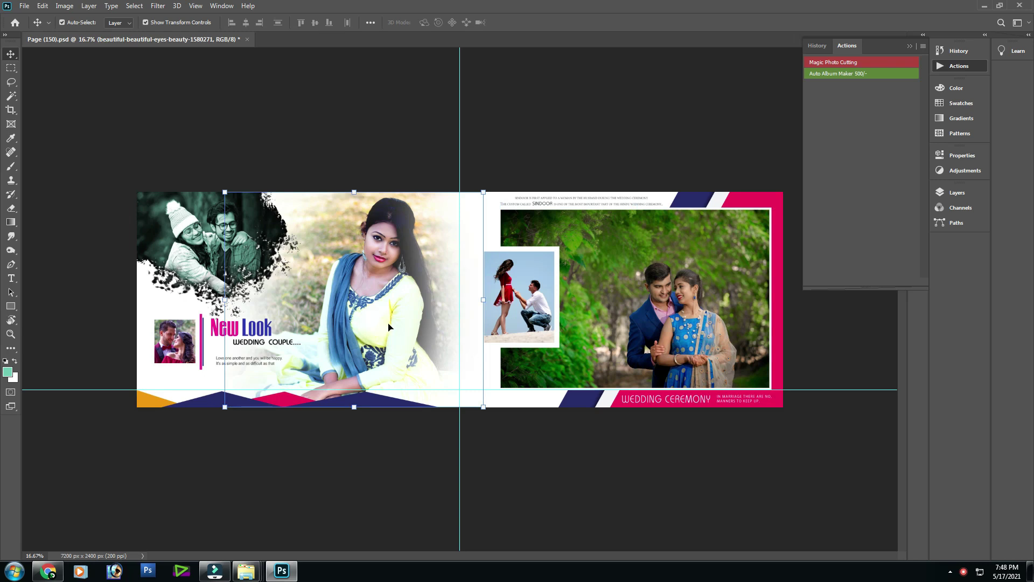
left_click(203, 254)
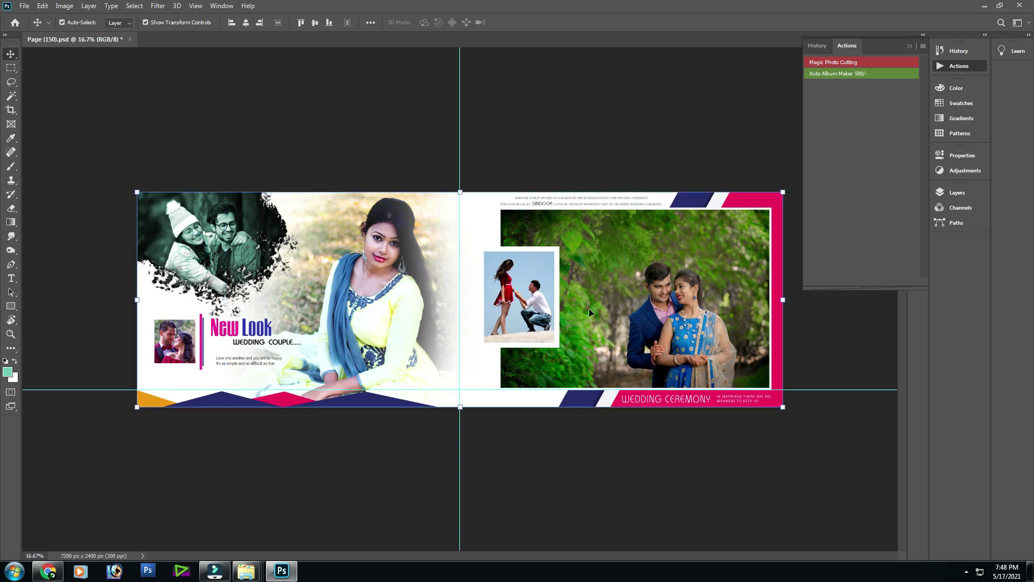
left_click(336, 315)
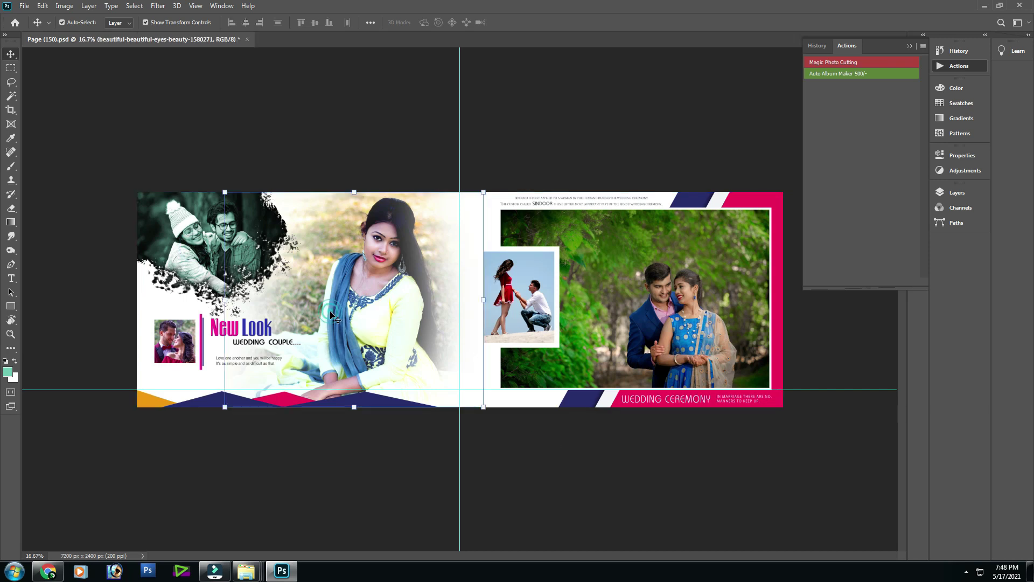
left_click(199, 247)
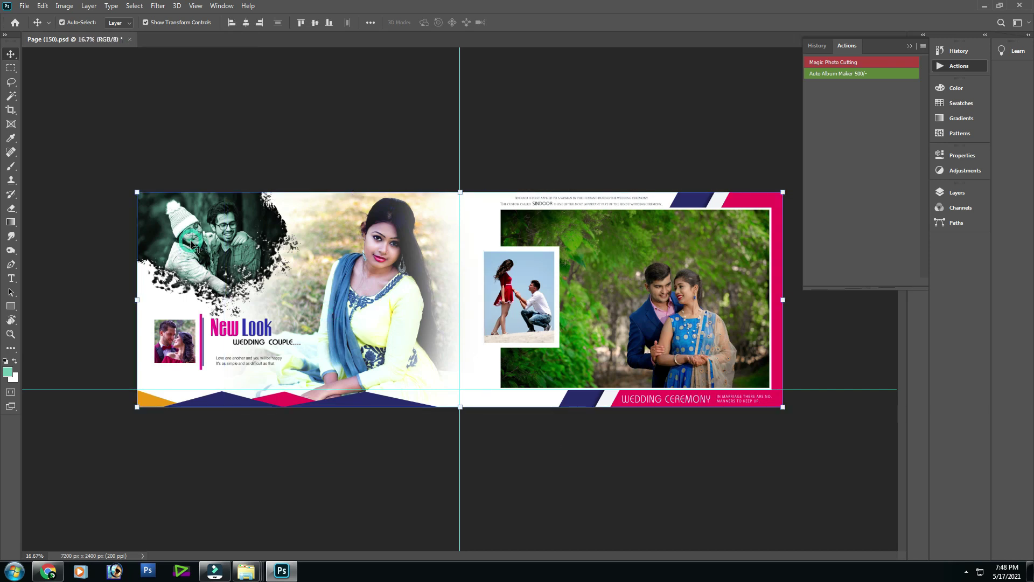
right_click(516, 285)
key("Escape")
right_click(193, 339)
key("Escape")
left_click(829, 73)
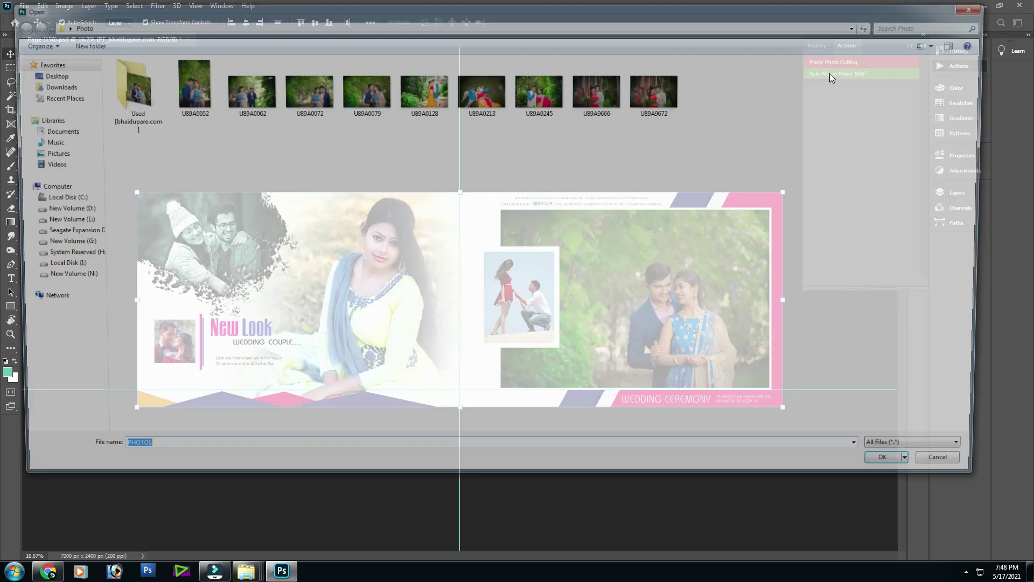
left_click_drag(723, 133, 493, 89)
left_click(901, 473)
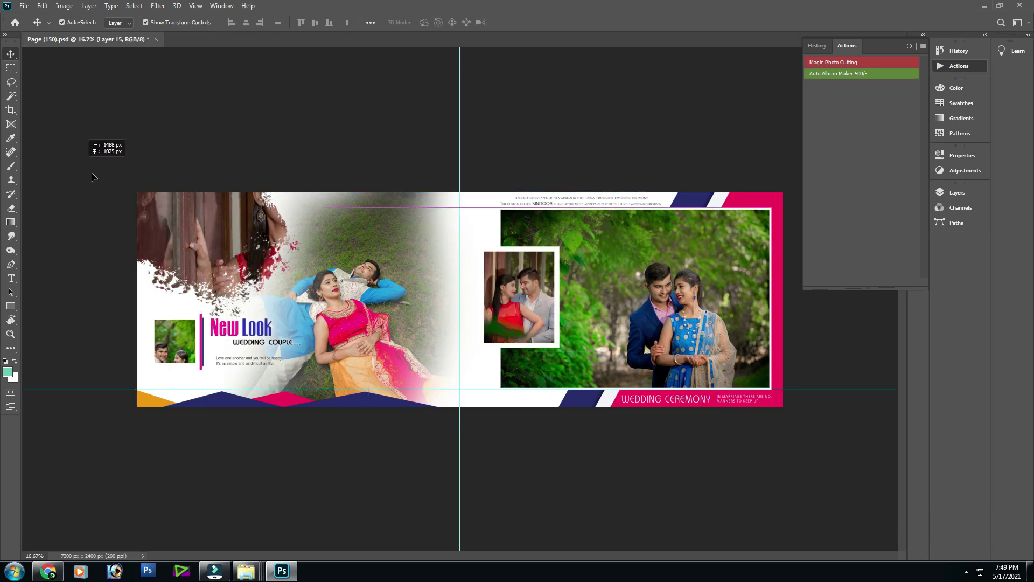
Scale down and reposition the red-dress couple photo within the ink-splash frame so both people fit.
left_click_drag(605, 428, 425, 308)
key("ctrl+z")
left_click_drag(265, 260, 190, 284)
key("Escape")
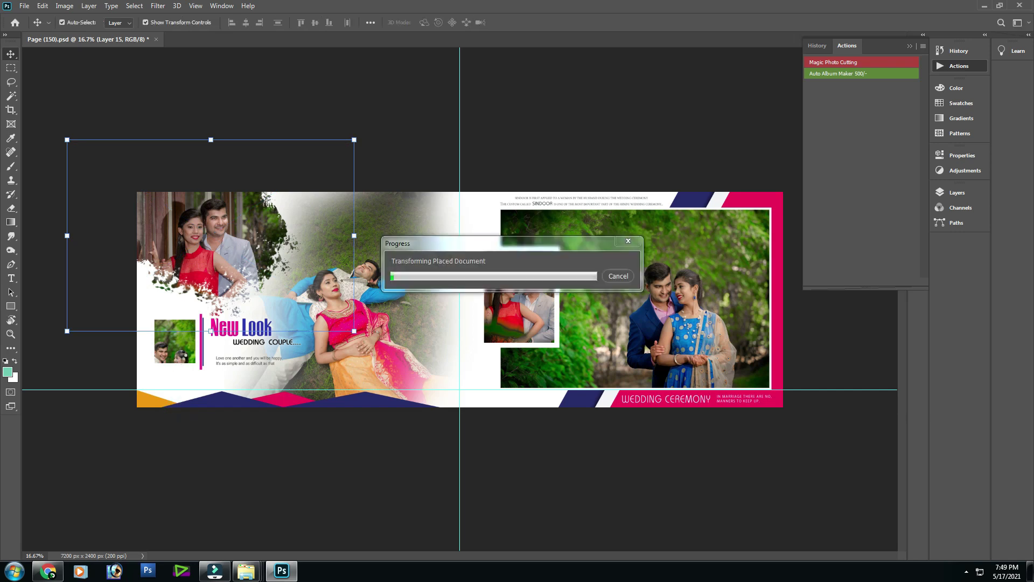
Scale the small photo beside the New Look title to about 17.49% and shift the lying couple's photo slightly right.
left_click(179, 334)
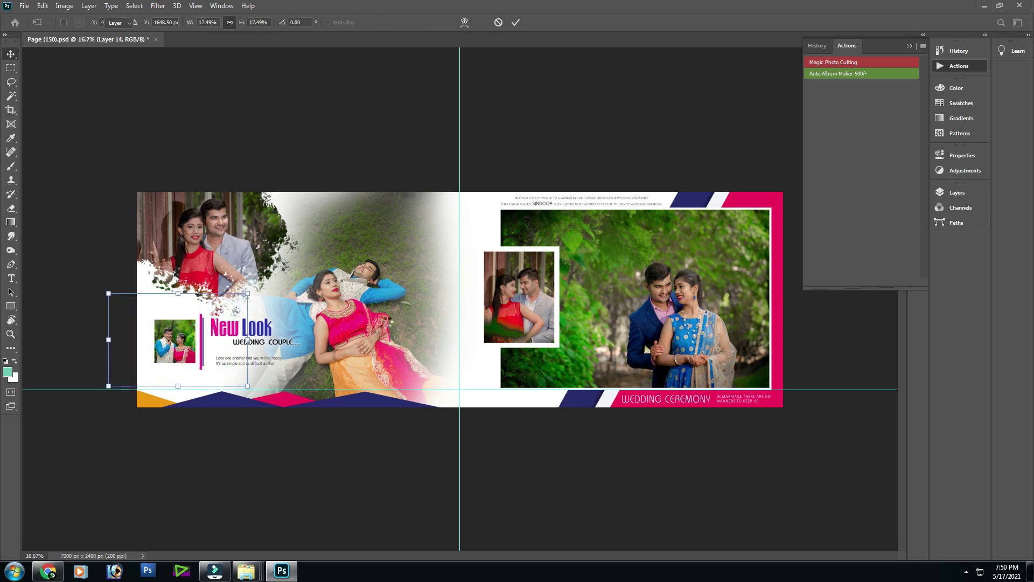
key("Return")
left_click_drag(378, 339, 391, 336)
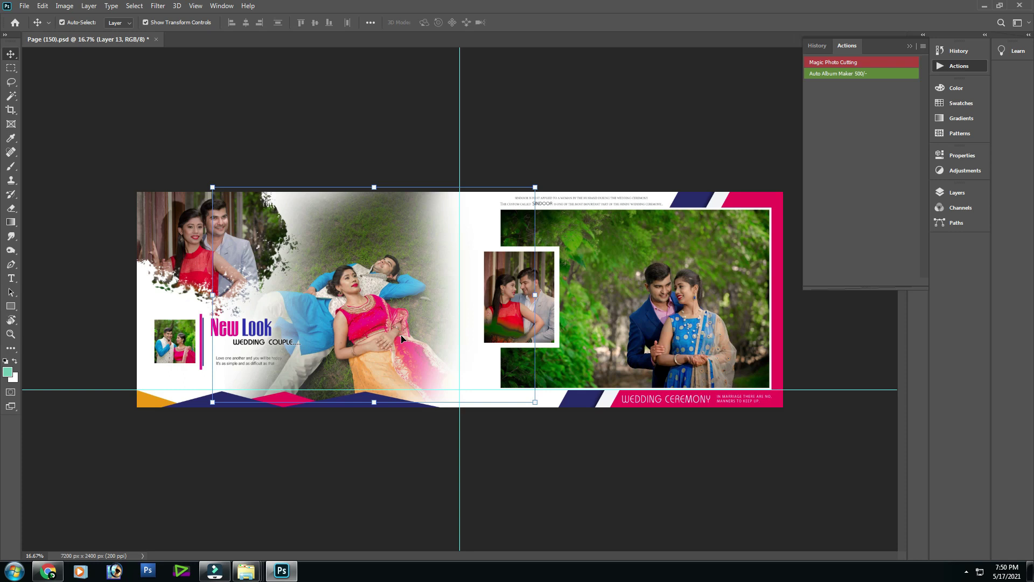
key("ctrl")
key("ctrl")
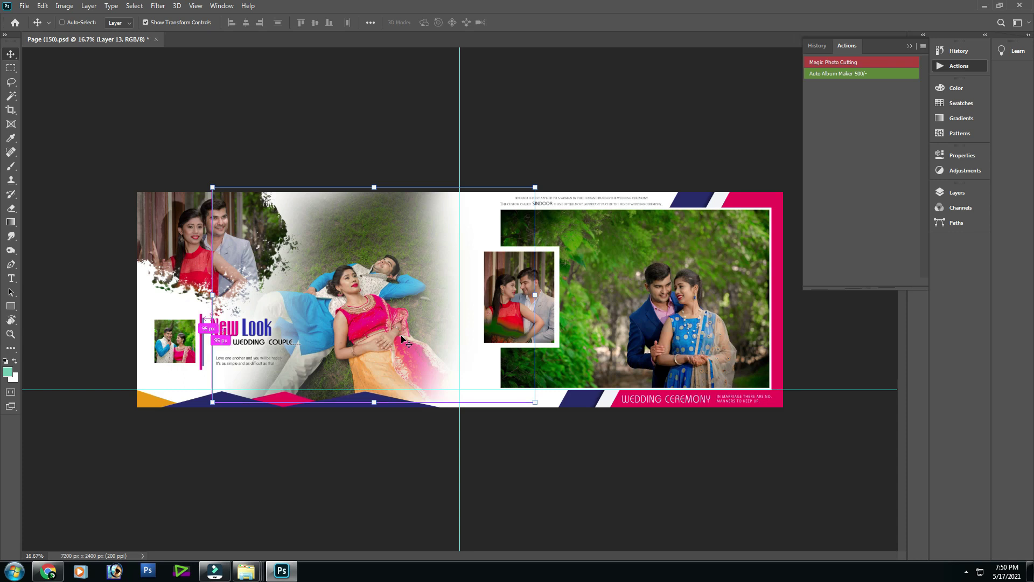
Close Page (150) without saving, open the template Page (95) from the Free PSD folder and dismiss the missing fonts dialog.
key("ctrl+w")
left_click(513, 213)
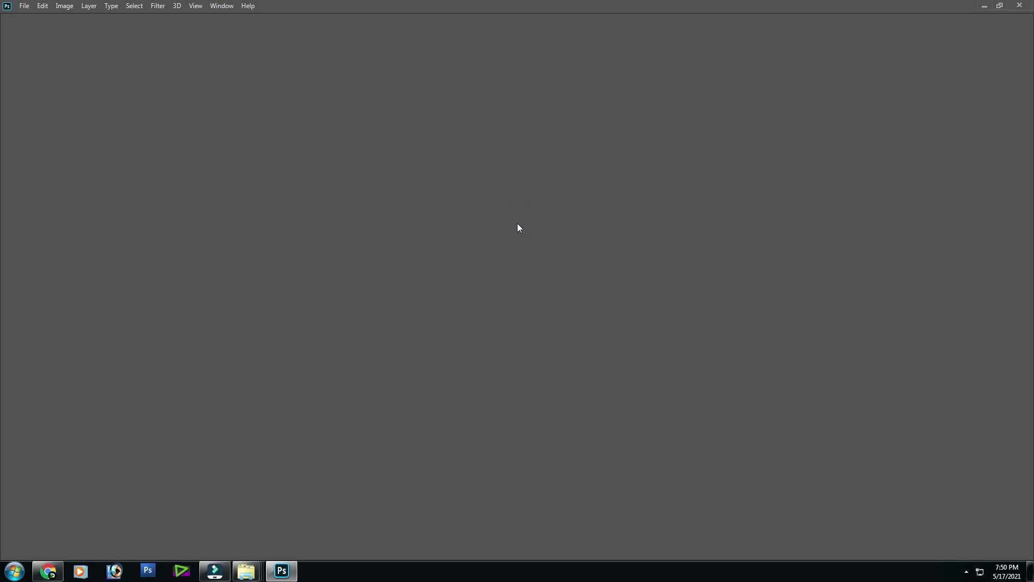
left_click(25, 6)
left_click(65, 28)
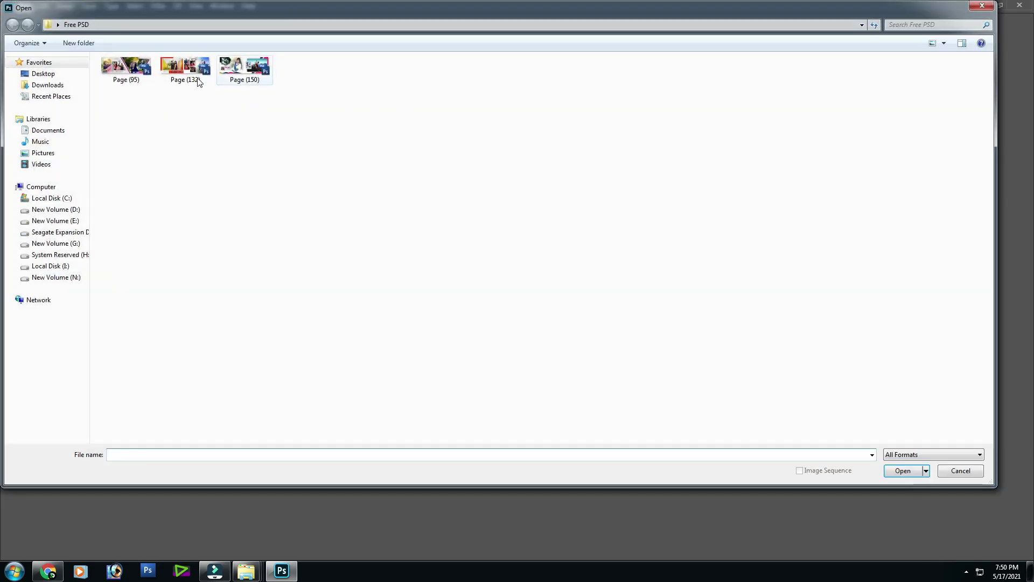
double_click(129, 69)
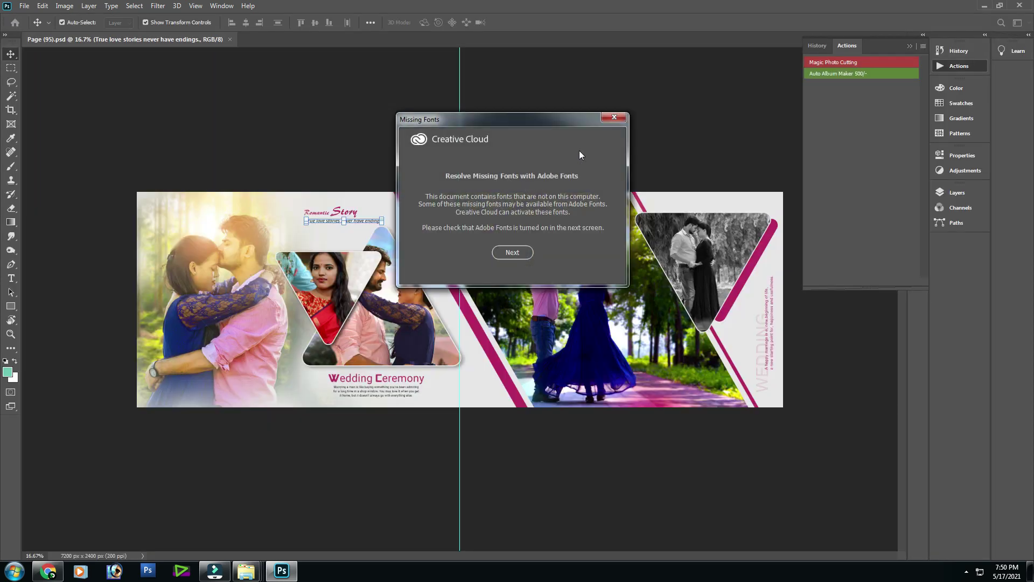
left_click(617, 118)
left_click(653, 105)
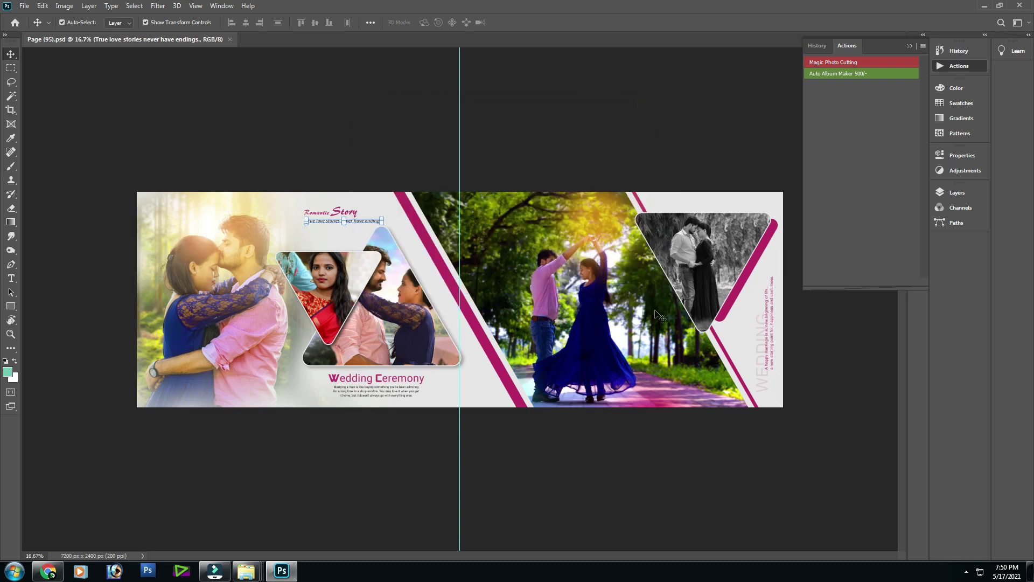
Replace the large photo of the dancing couple with U89A0128 from the Photo folder using the Auto Album Maker action.
left_click(617, 316)
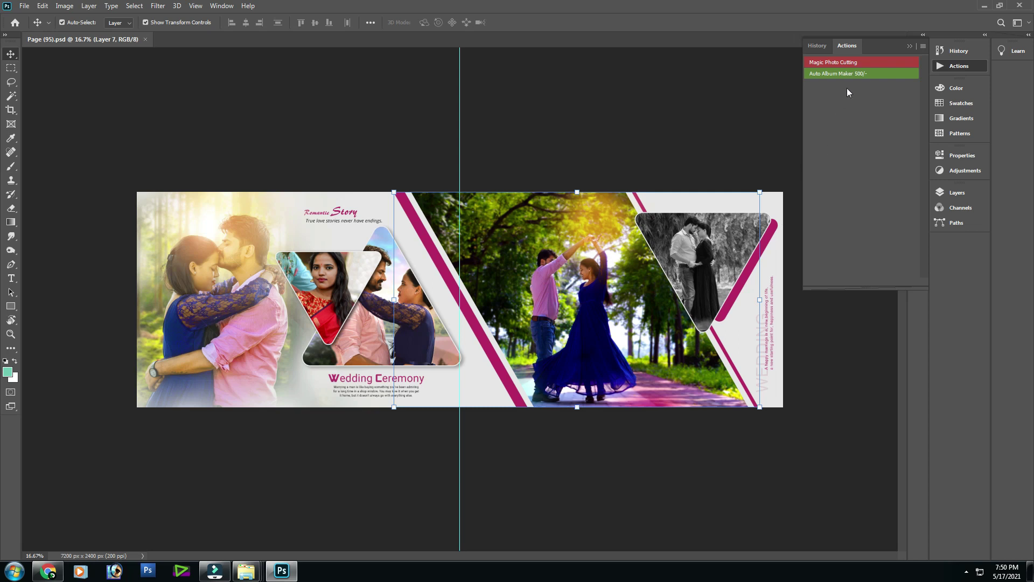
left_click(862, 74)
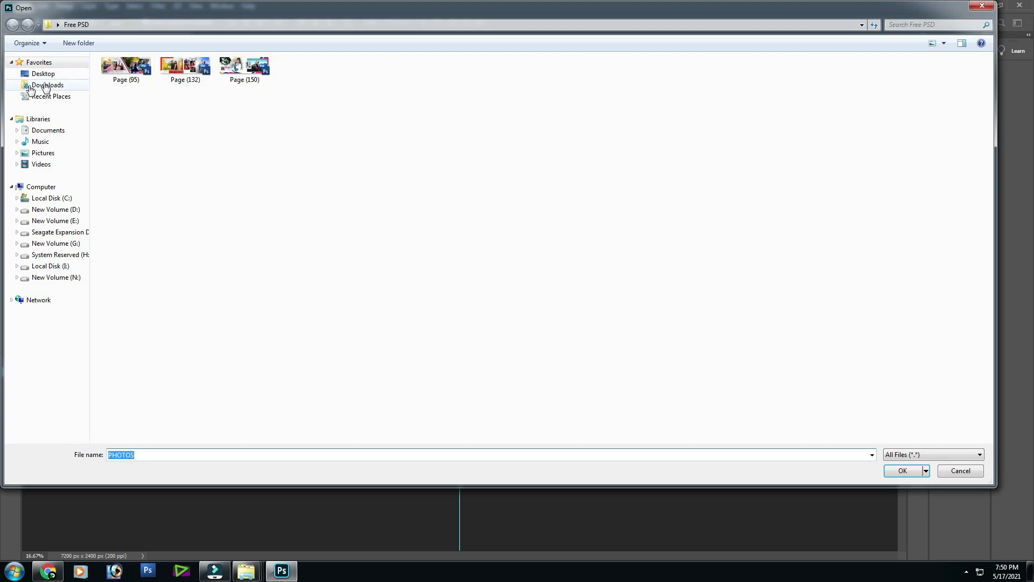
left_click(43, 74)
double_click(360, 215)
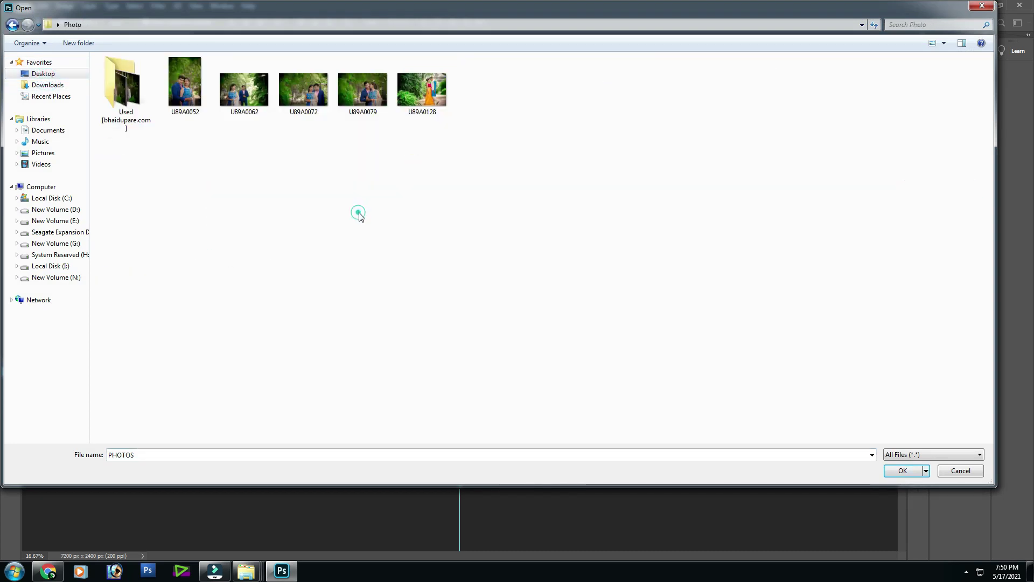
double_click(431, 96)
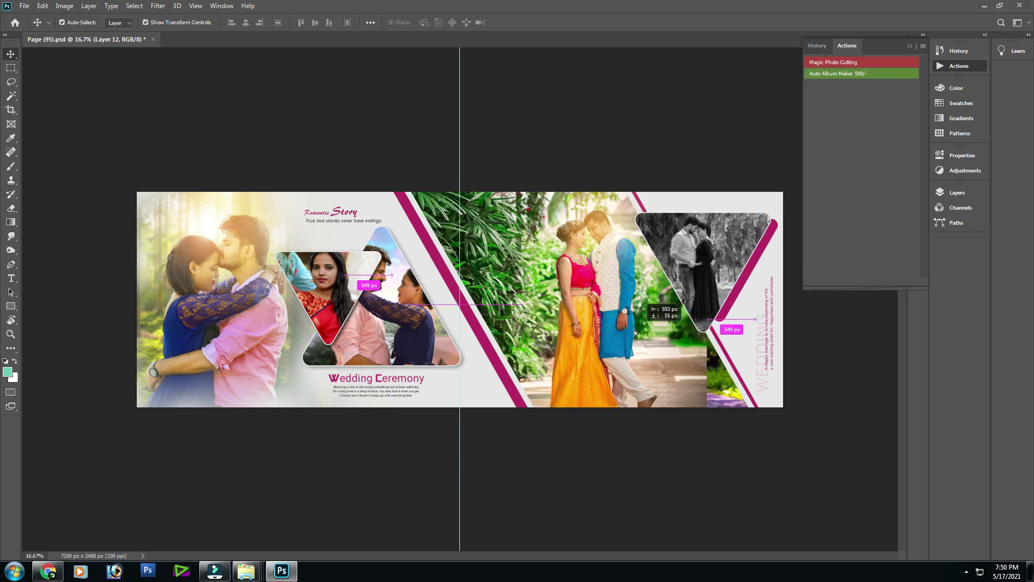
Flip the standing couple's large photo horizontally and shift it so both people sit inside the slanted frame.
right_click(606, 232)
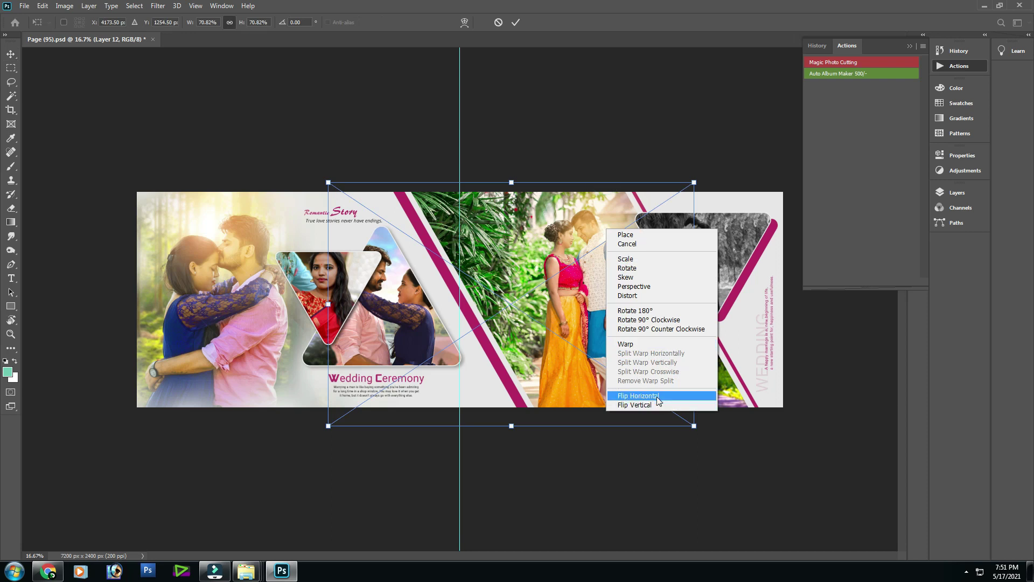
left_click(657, 397)
mouse_move(582, 349)
left_mouse_down()
mouse_move(706, 349)
mouse_move(583, 349)
left_mouse_up()
key("Return")
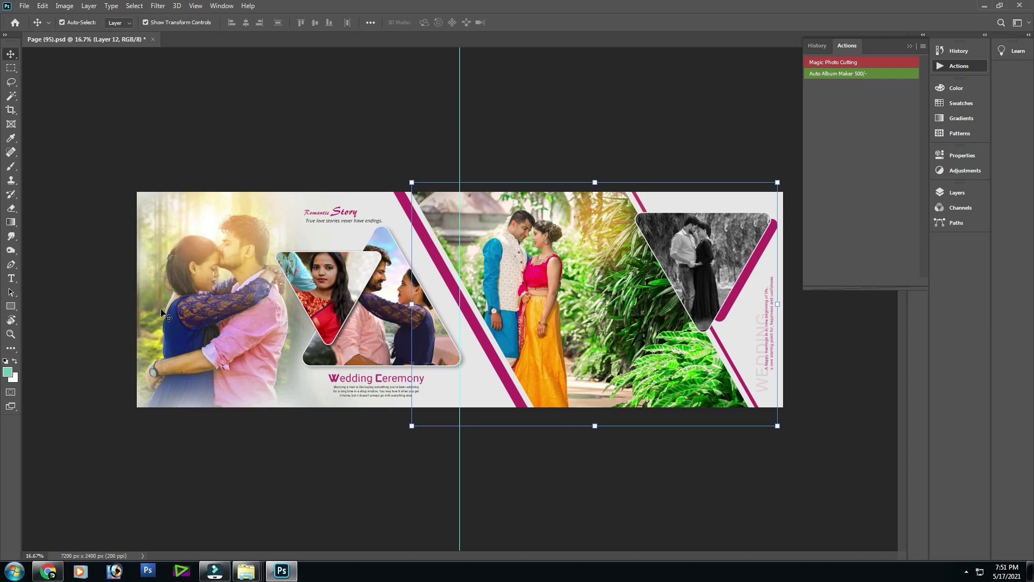
Select the remaining photo layers on the spread and replace them with U89A0052, U89A0062, U89A0072 and U89A0079 using the Auto Album Maker action.
left_click(207, 321)
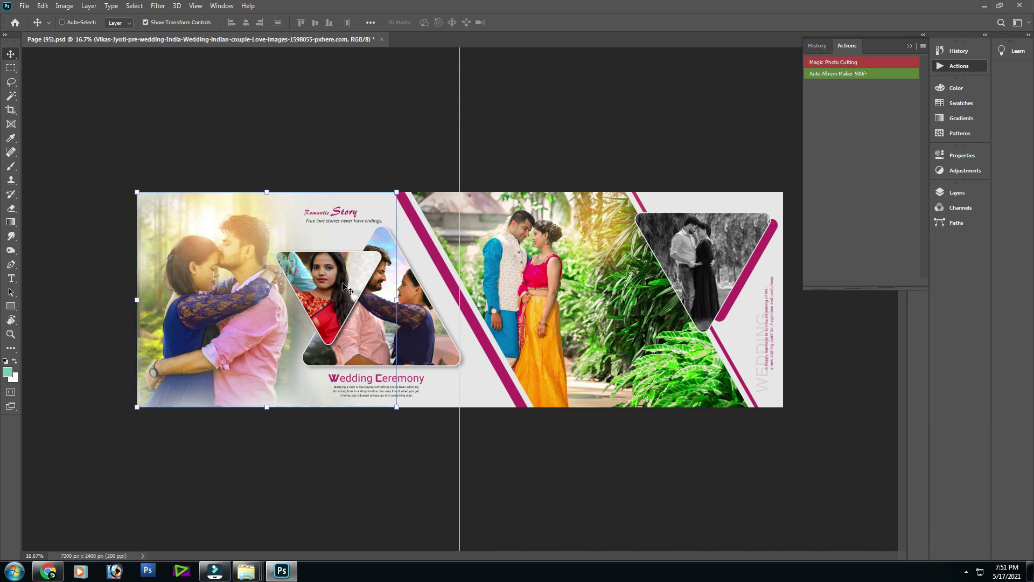
left_click(528, 360)
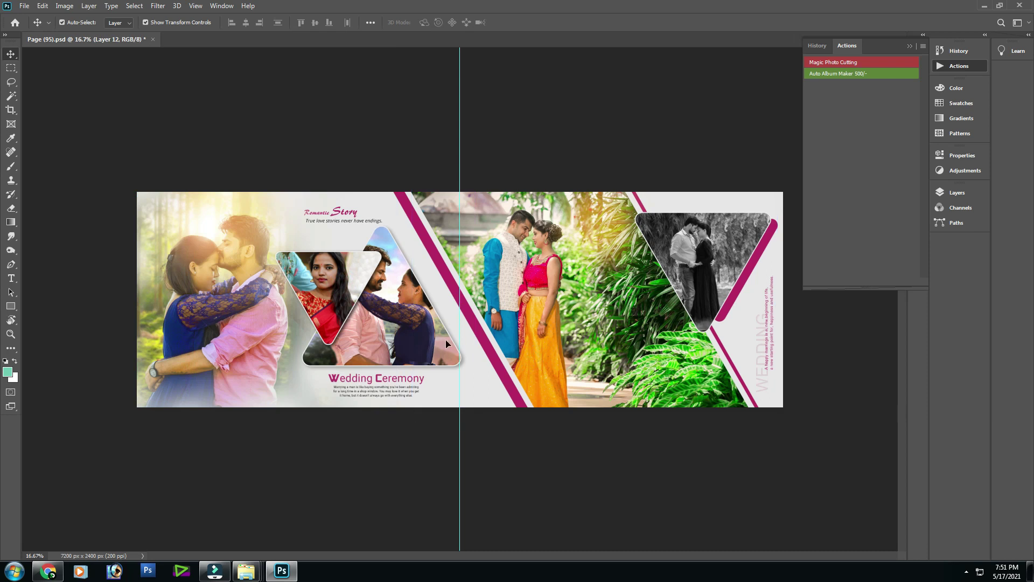
key("ctrl")
right_click(230, 278)
left_click(247, 281)
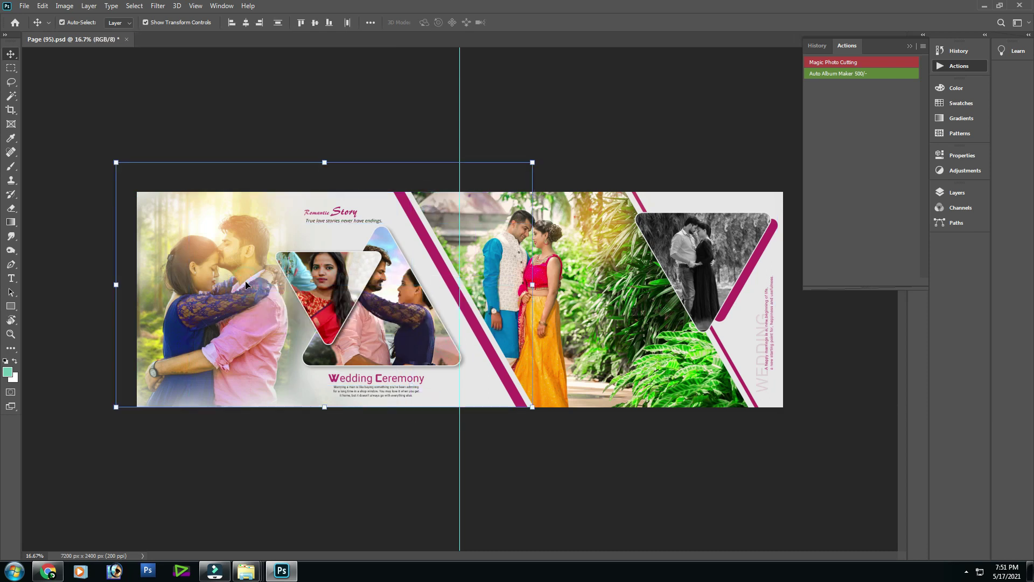
key("ctrl")
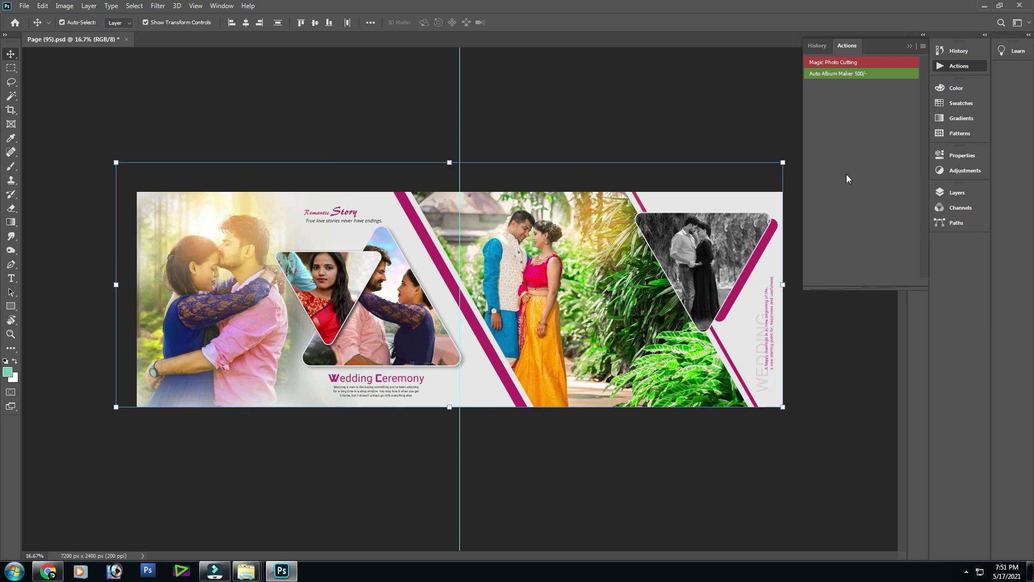
left_click(857, 75)
left_click_drag(161, 91, 490, 125)
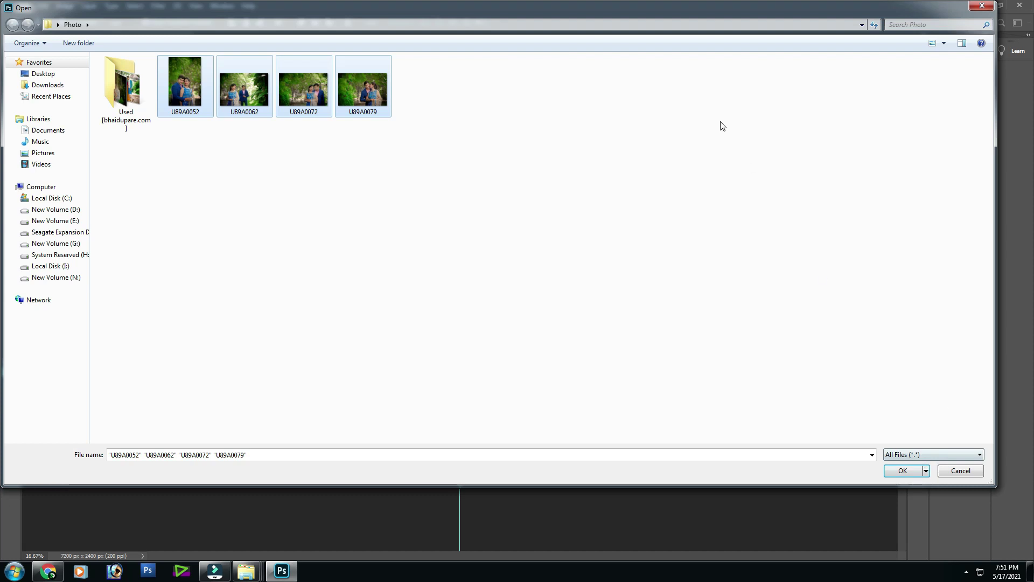
left_click_drag(633, 12, 675, 57)
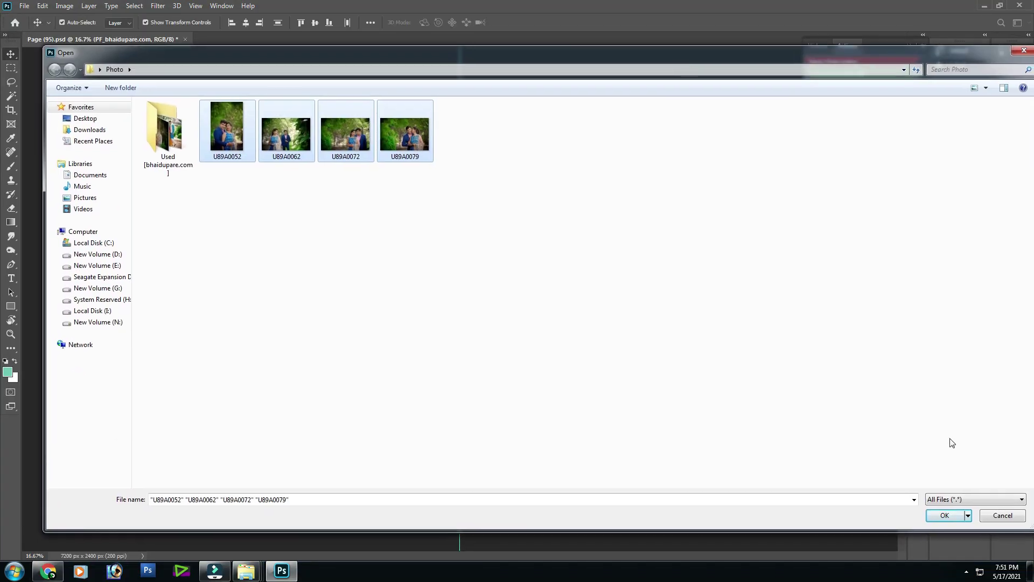
left_click(945, 515)
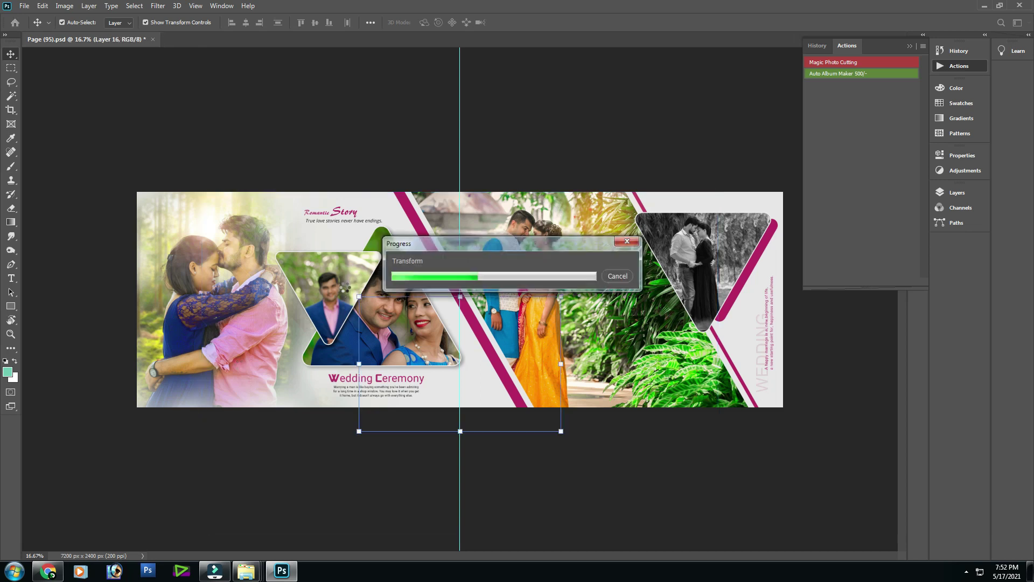
Reposition the new photos in the triangular frames and scale down the one in the large left-page triangle so both faces fit.
left_click_drag(728, 271, 705, 278)
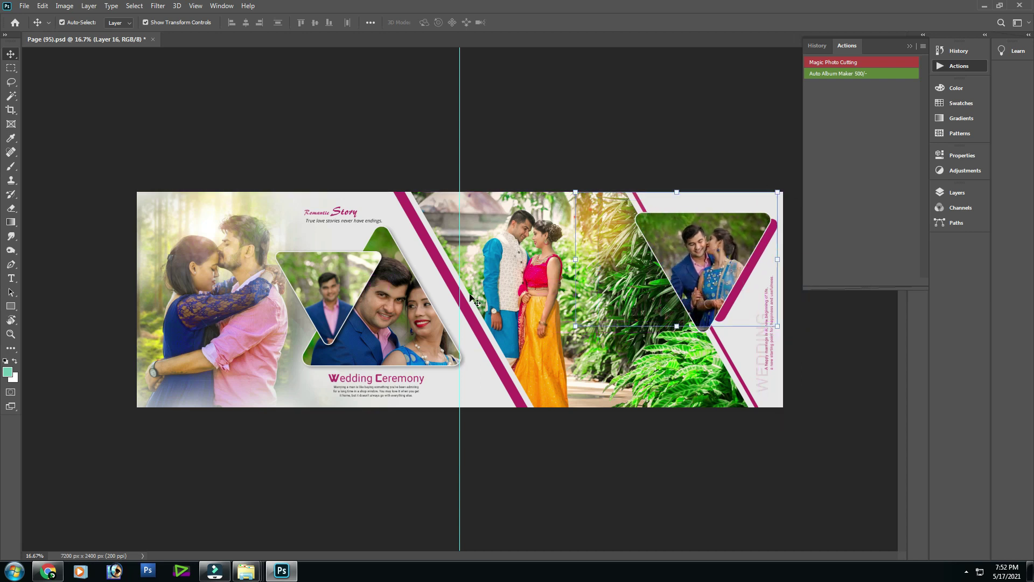
left_click_drag(247, 213, 405, 289)
key("ctrl+t")
left_click_drag(533, 487, 432, 408)
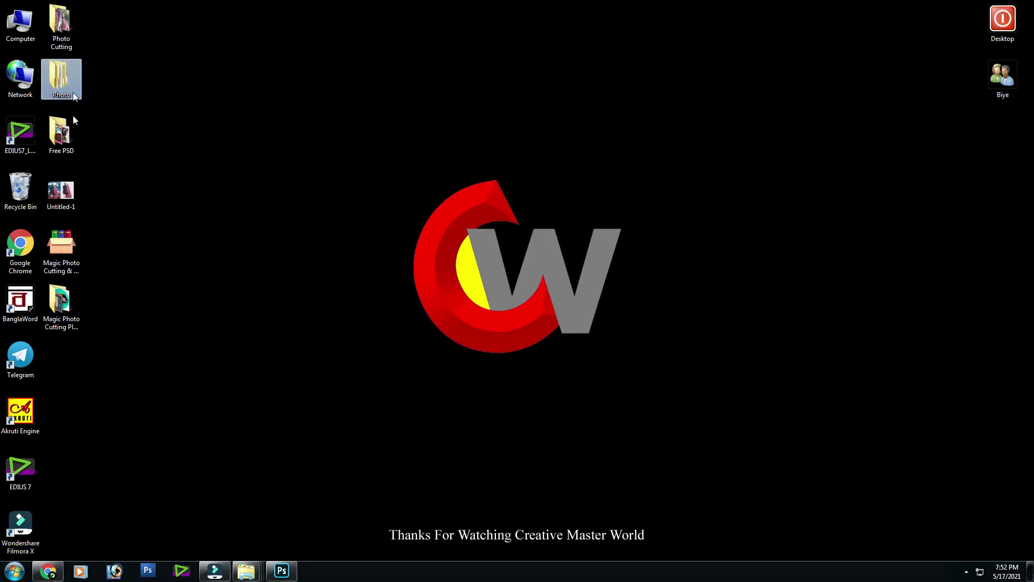
Switch to the desktop's Photo folder, maximize its window and look through the photos in the Used [bhaidupare.com] subfolder.
double_click(67, 76)
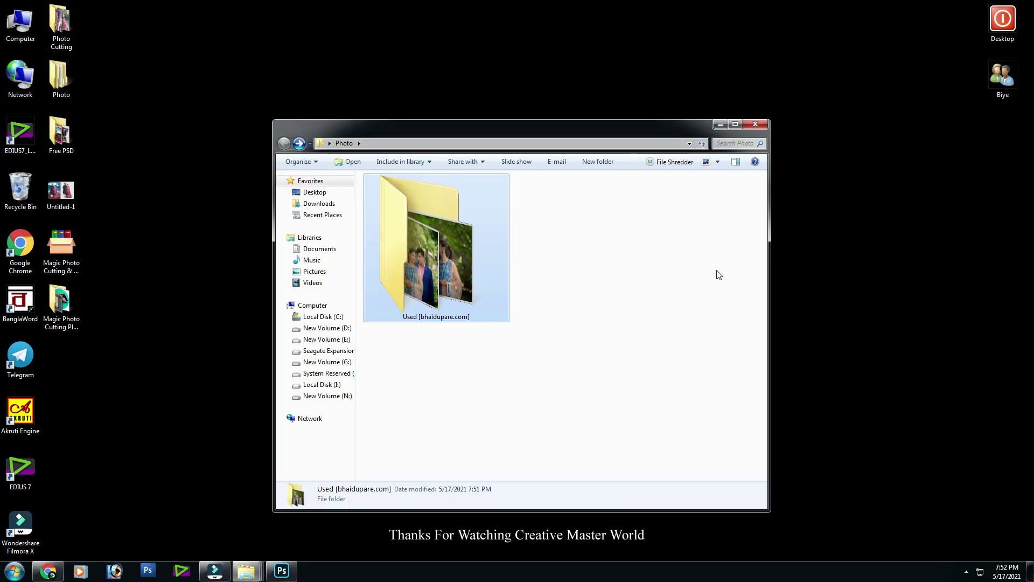
double_click(627, 124)
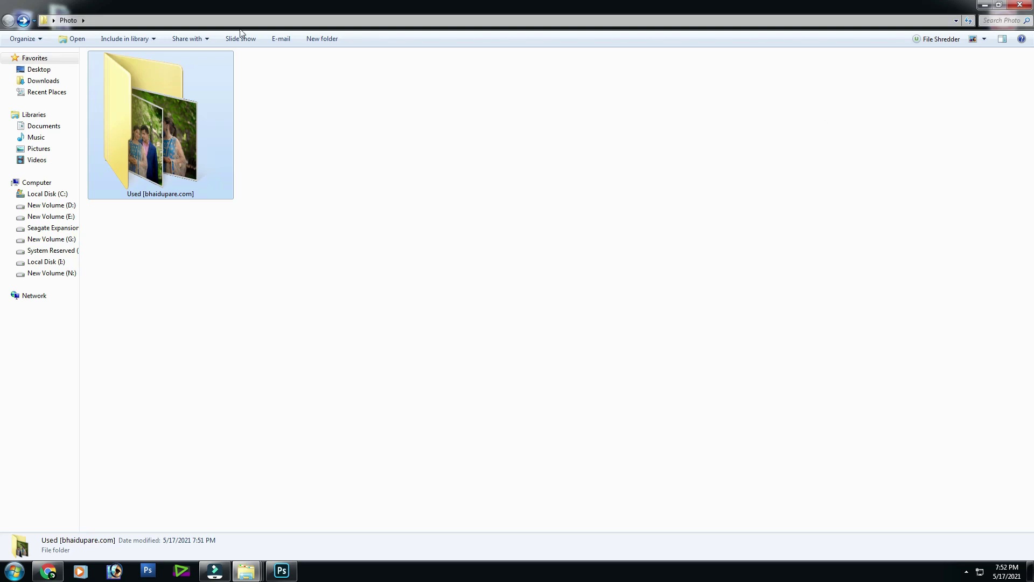
double_click(167, 126)
left_click_drag(884, 148, 79, 55)
left_click_drag(970, 212, 83, 58)
left_click(646, 290)
Display the used photos as extra large icons to check them, and switch back to Photoshop.
right_click(621, 232)
mouse_move(649, 237)
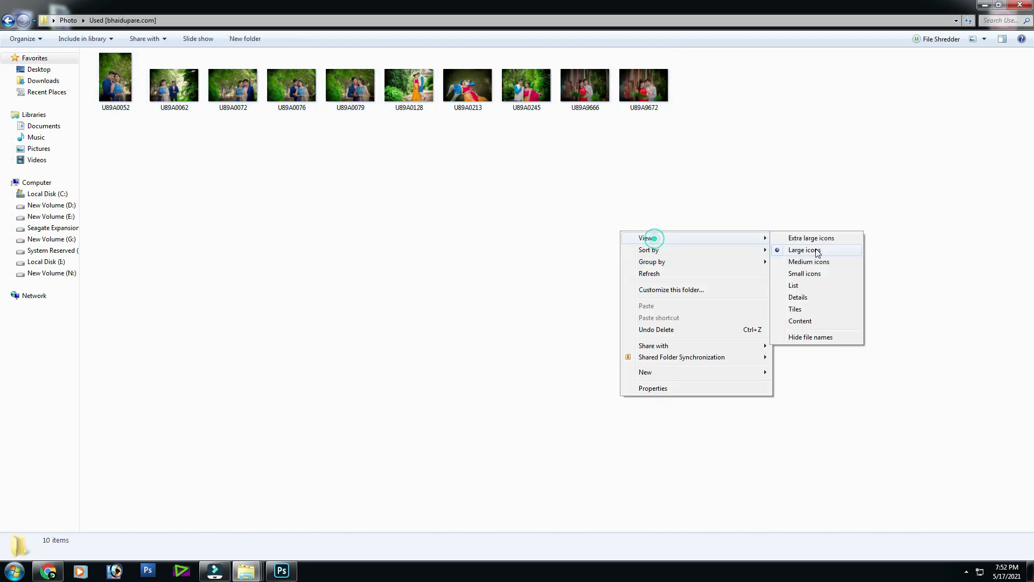
left_click(827, 252)
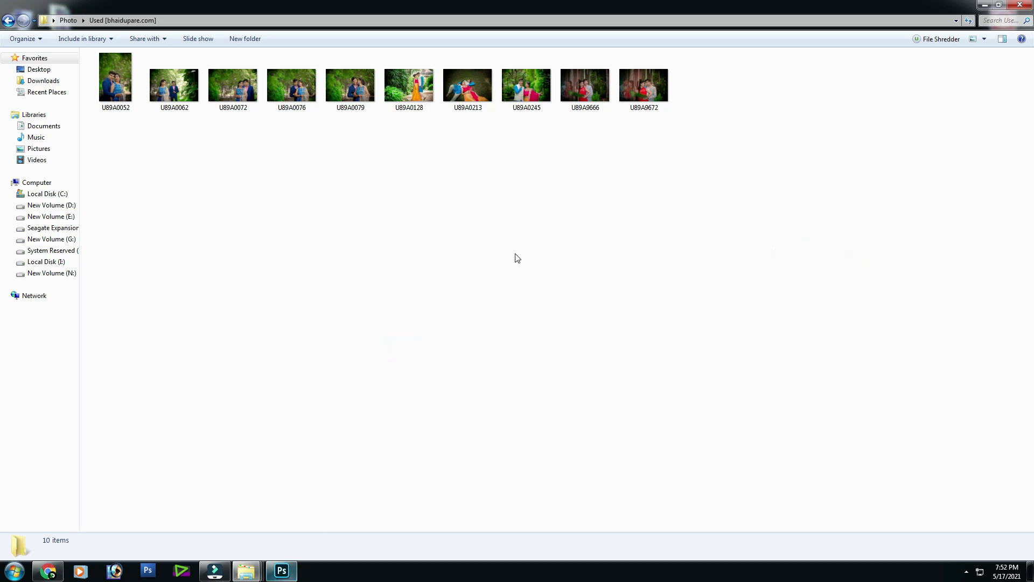
right_click(238, 162)
mouse_move(345, 170)
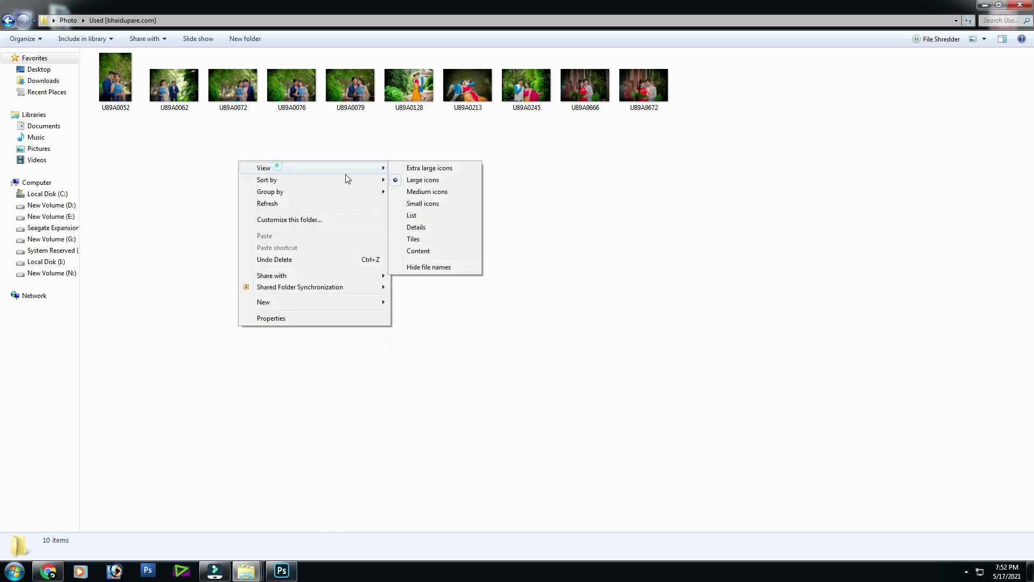
left_click(458, 168)
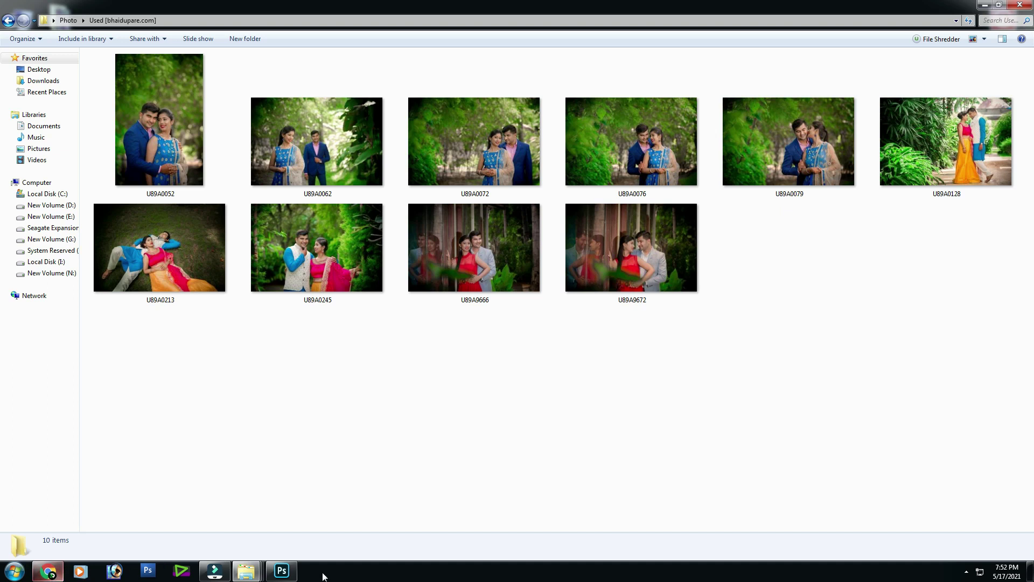
left_click(281, 570)
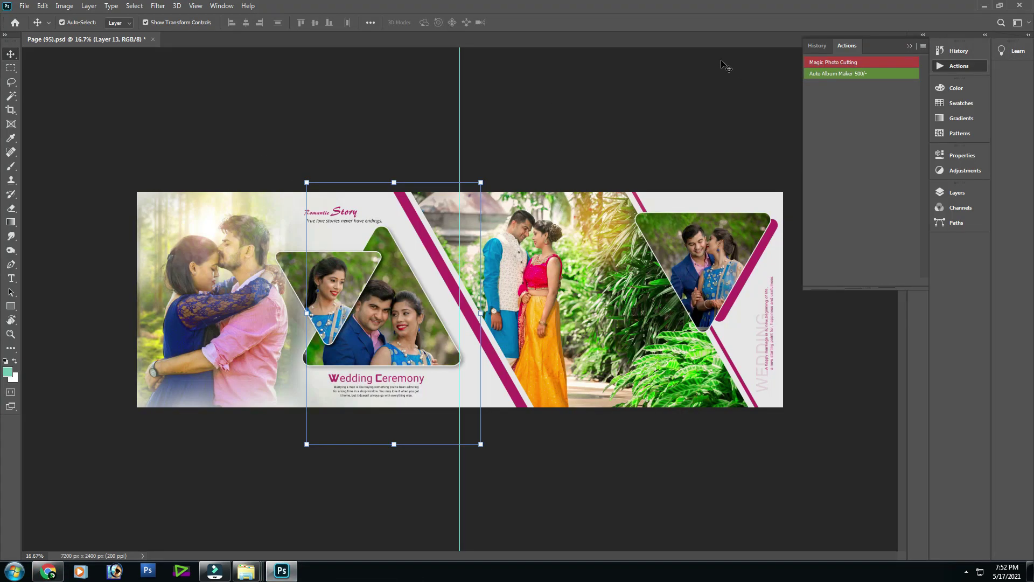